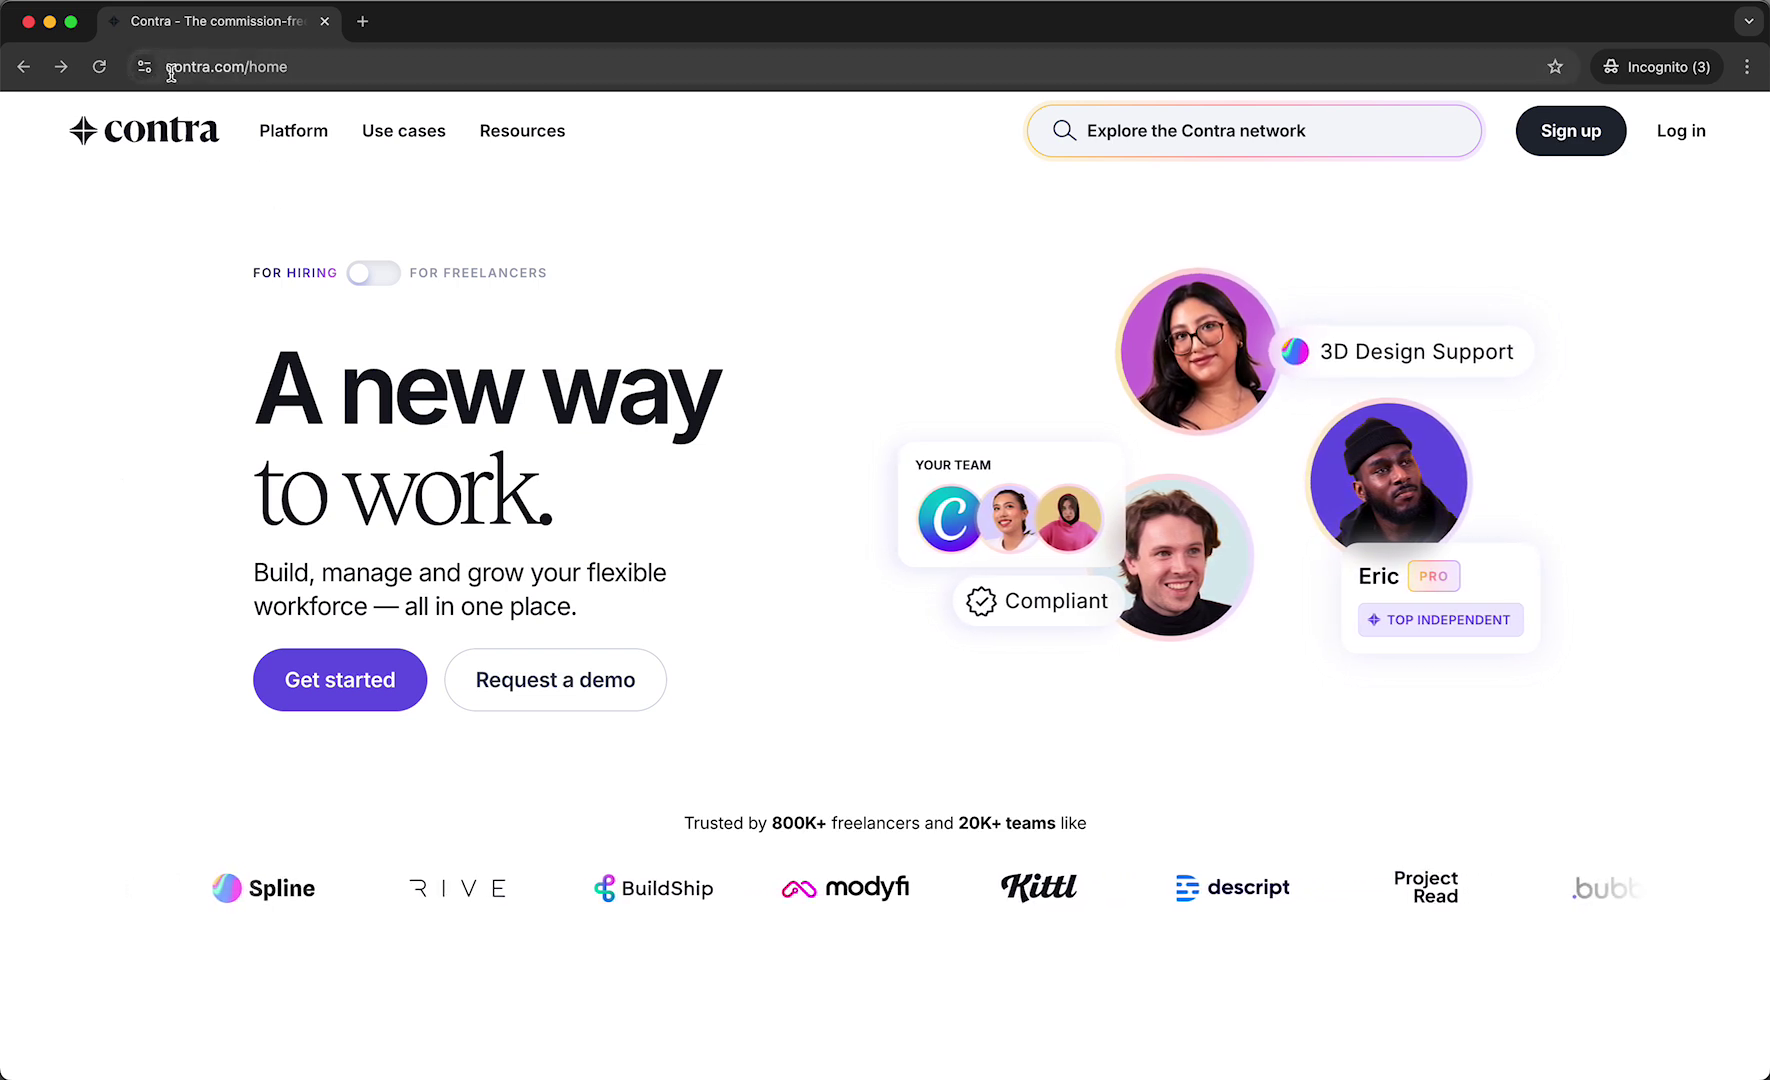
Start Contra sign-up by pasting the e-mail address into the field and continuing.
left_click(292, 681)
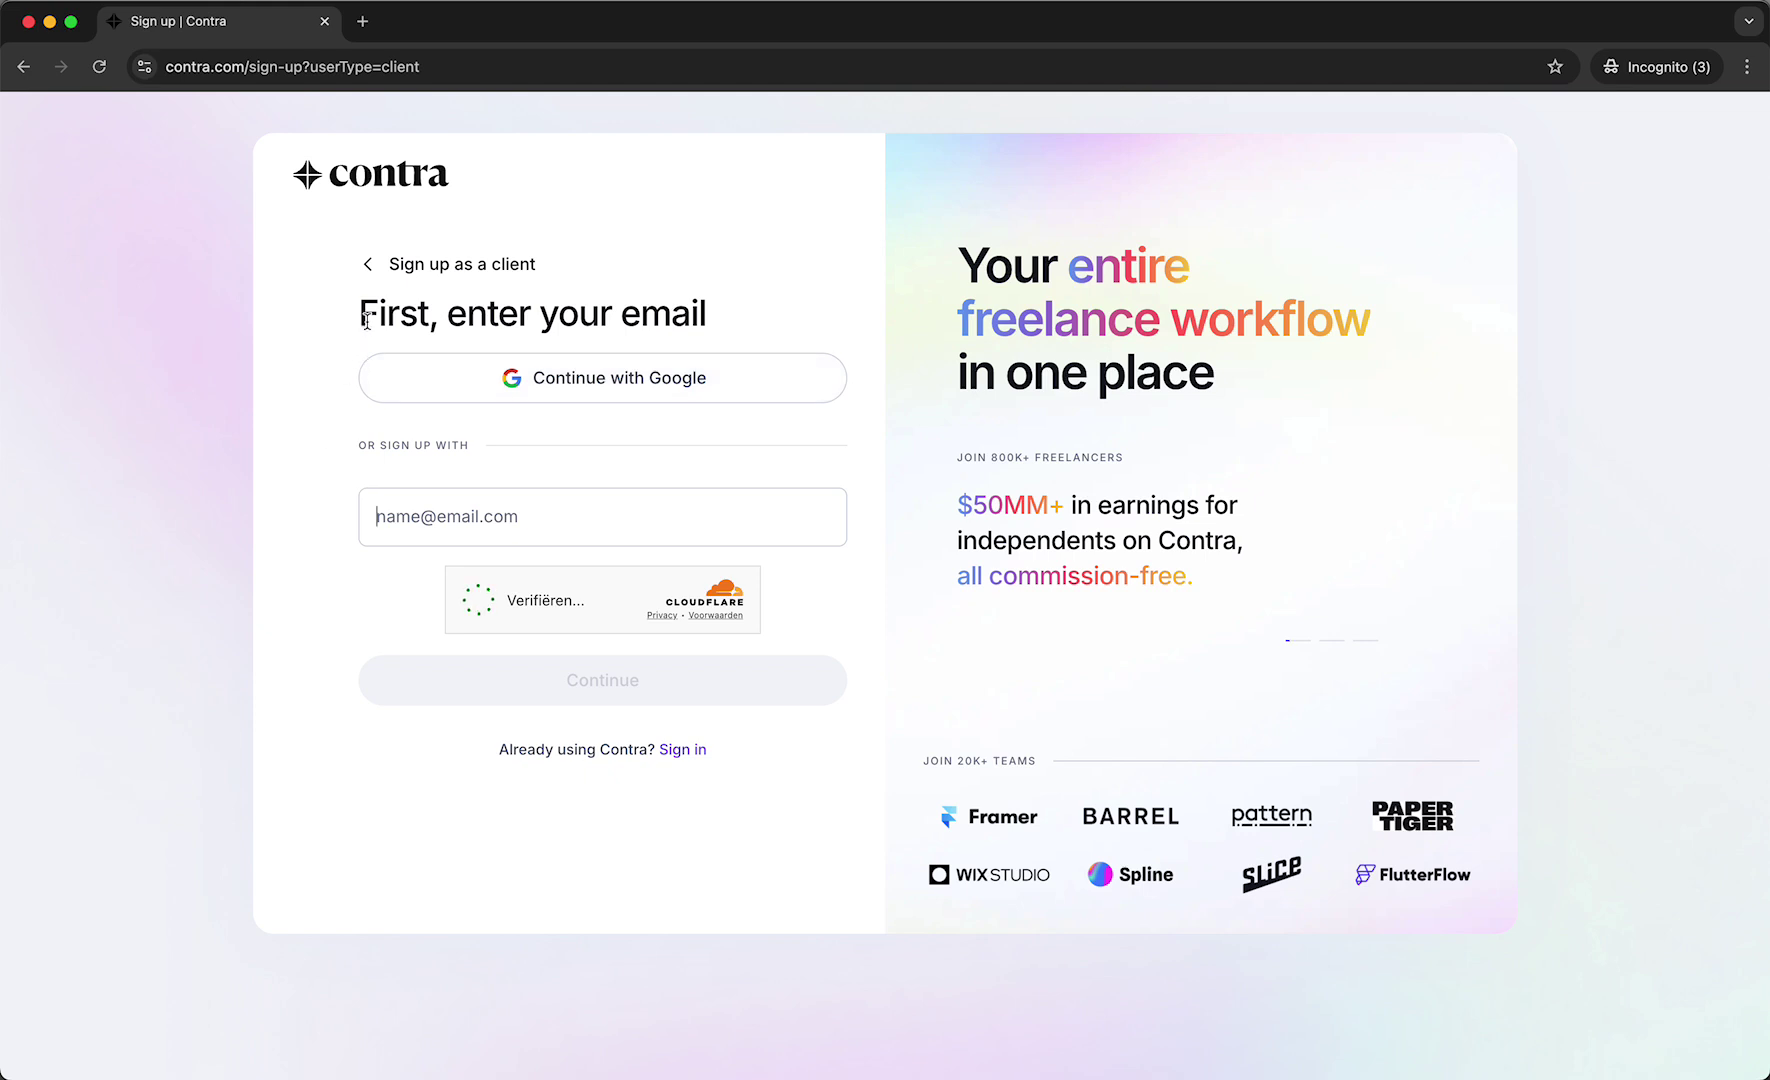
left_click_drag(360, 316, 661, 318)
left_click(500, 335)
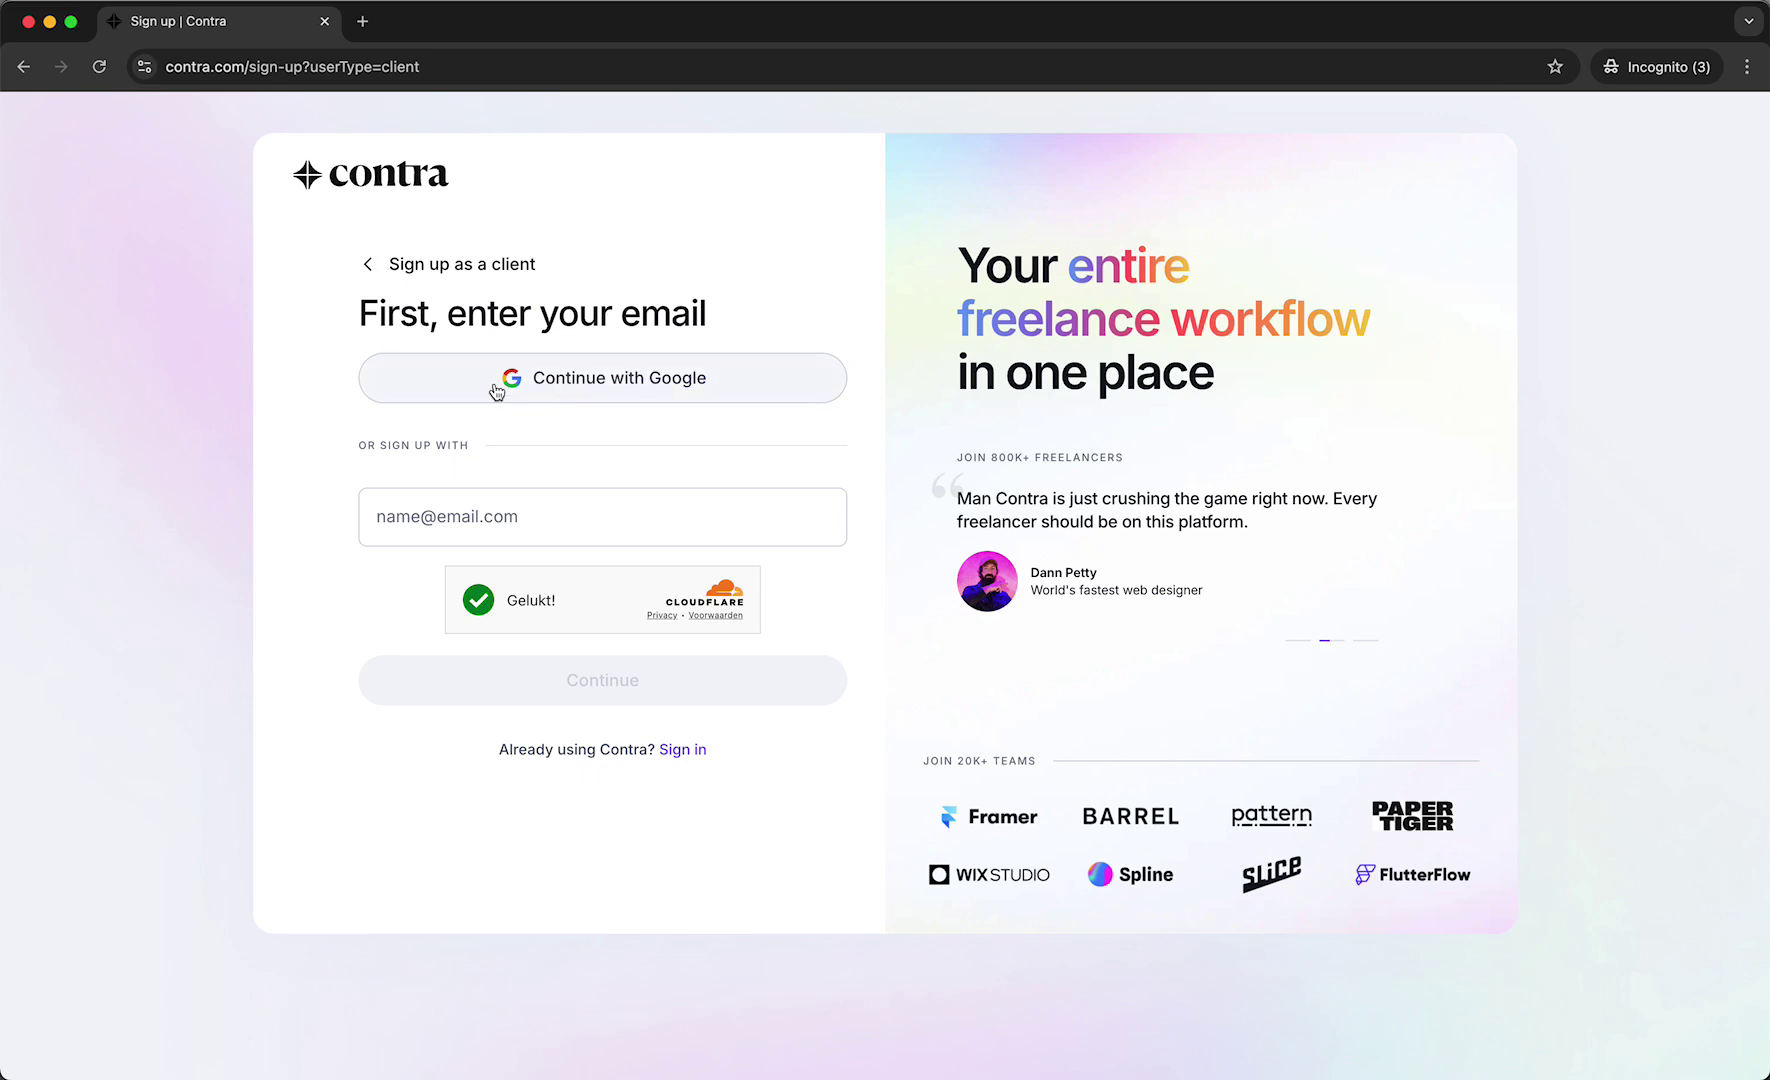
left_click(385, 512)
key("super+v")
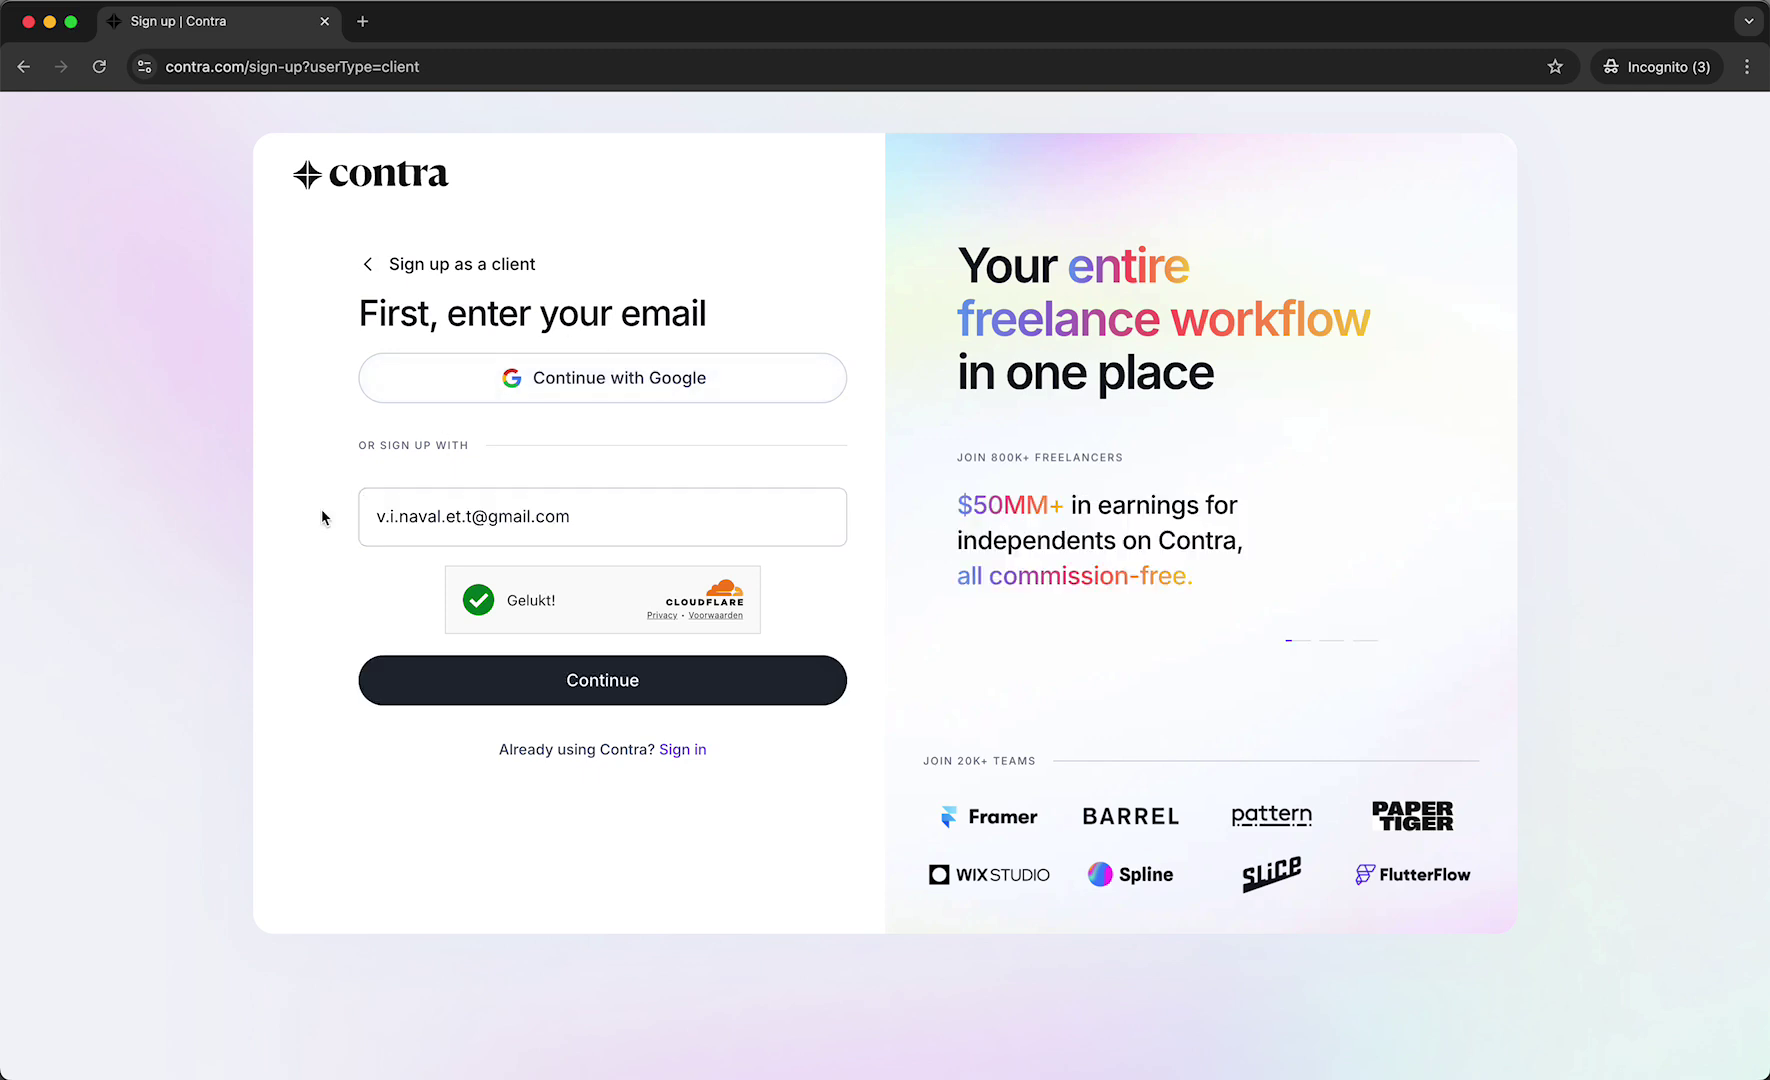
left_click(421, 694)
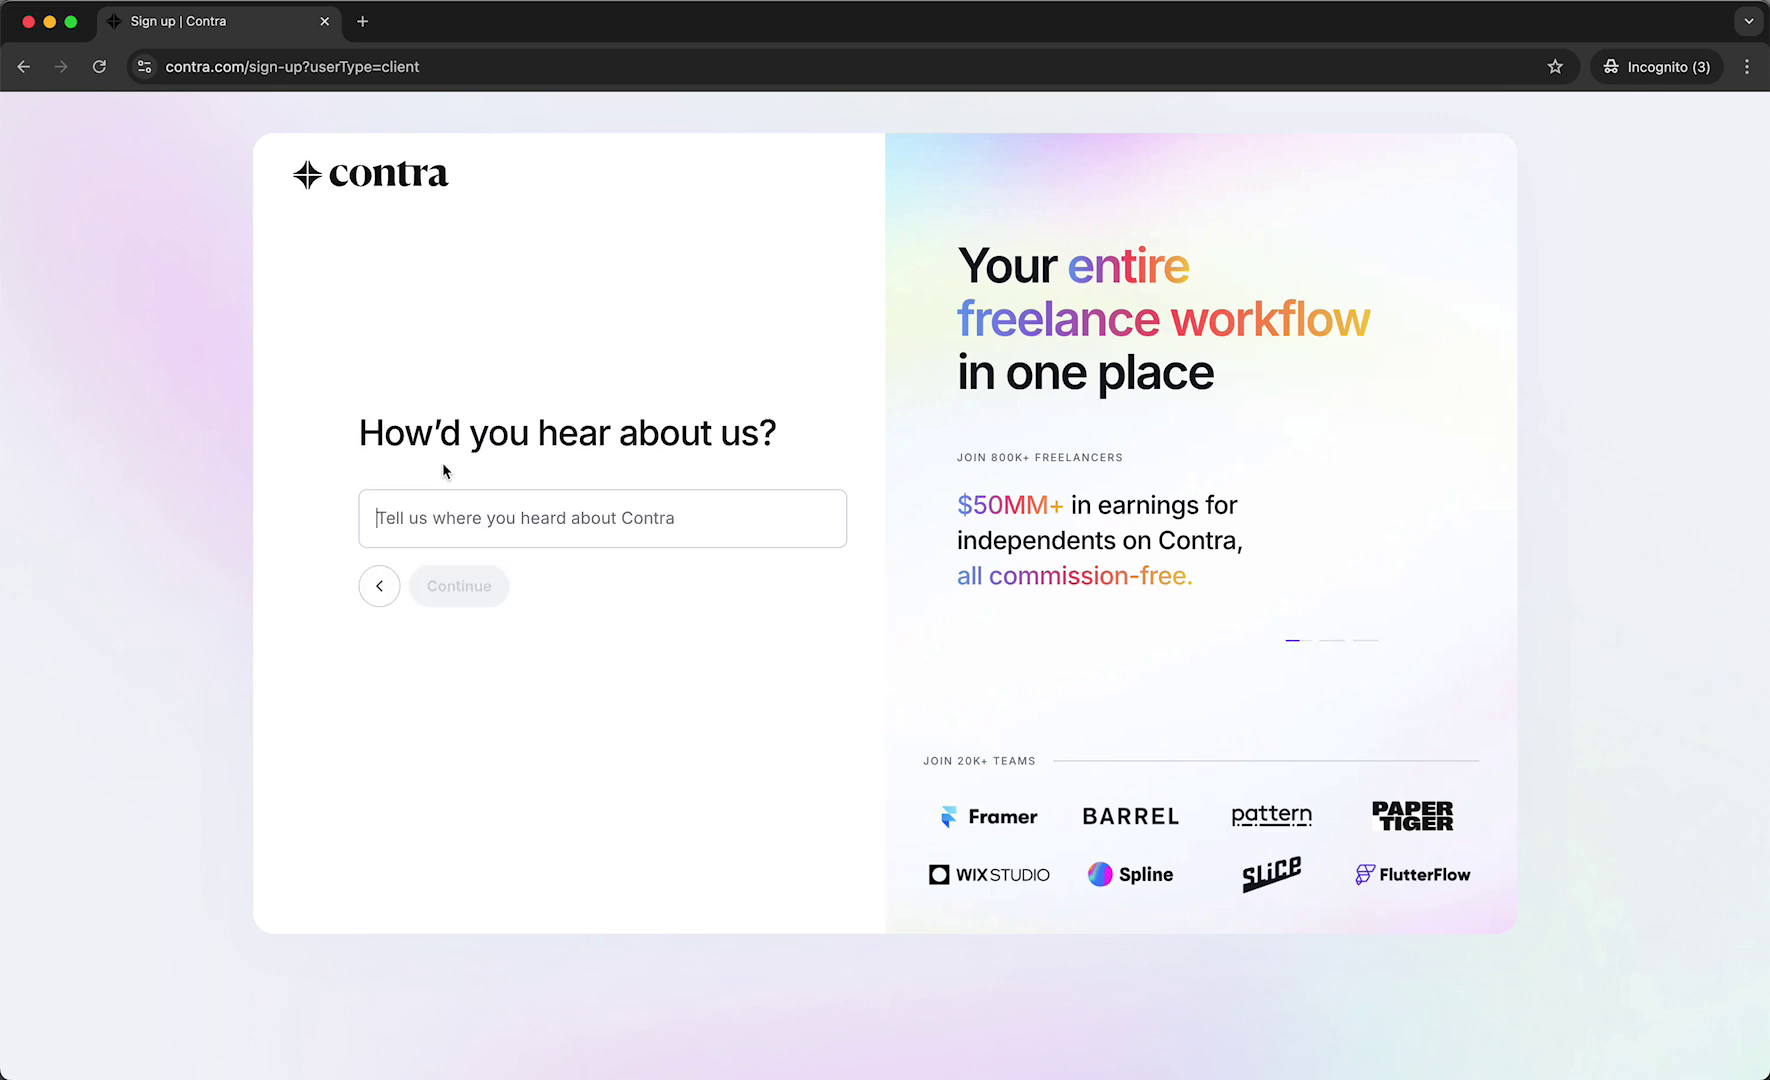
Answer 'YouTube' for how you heard about Contra and continue to verification.
type("YouTu e")
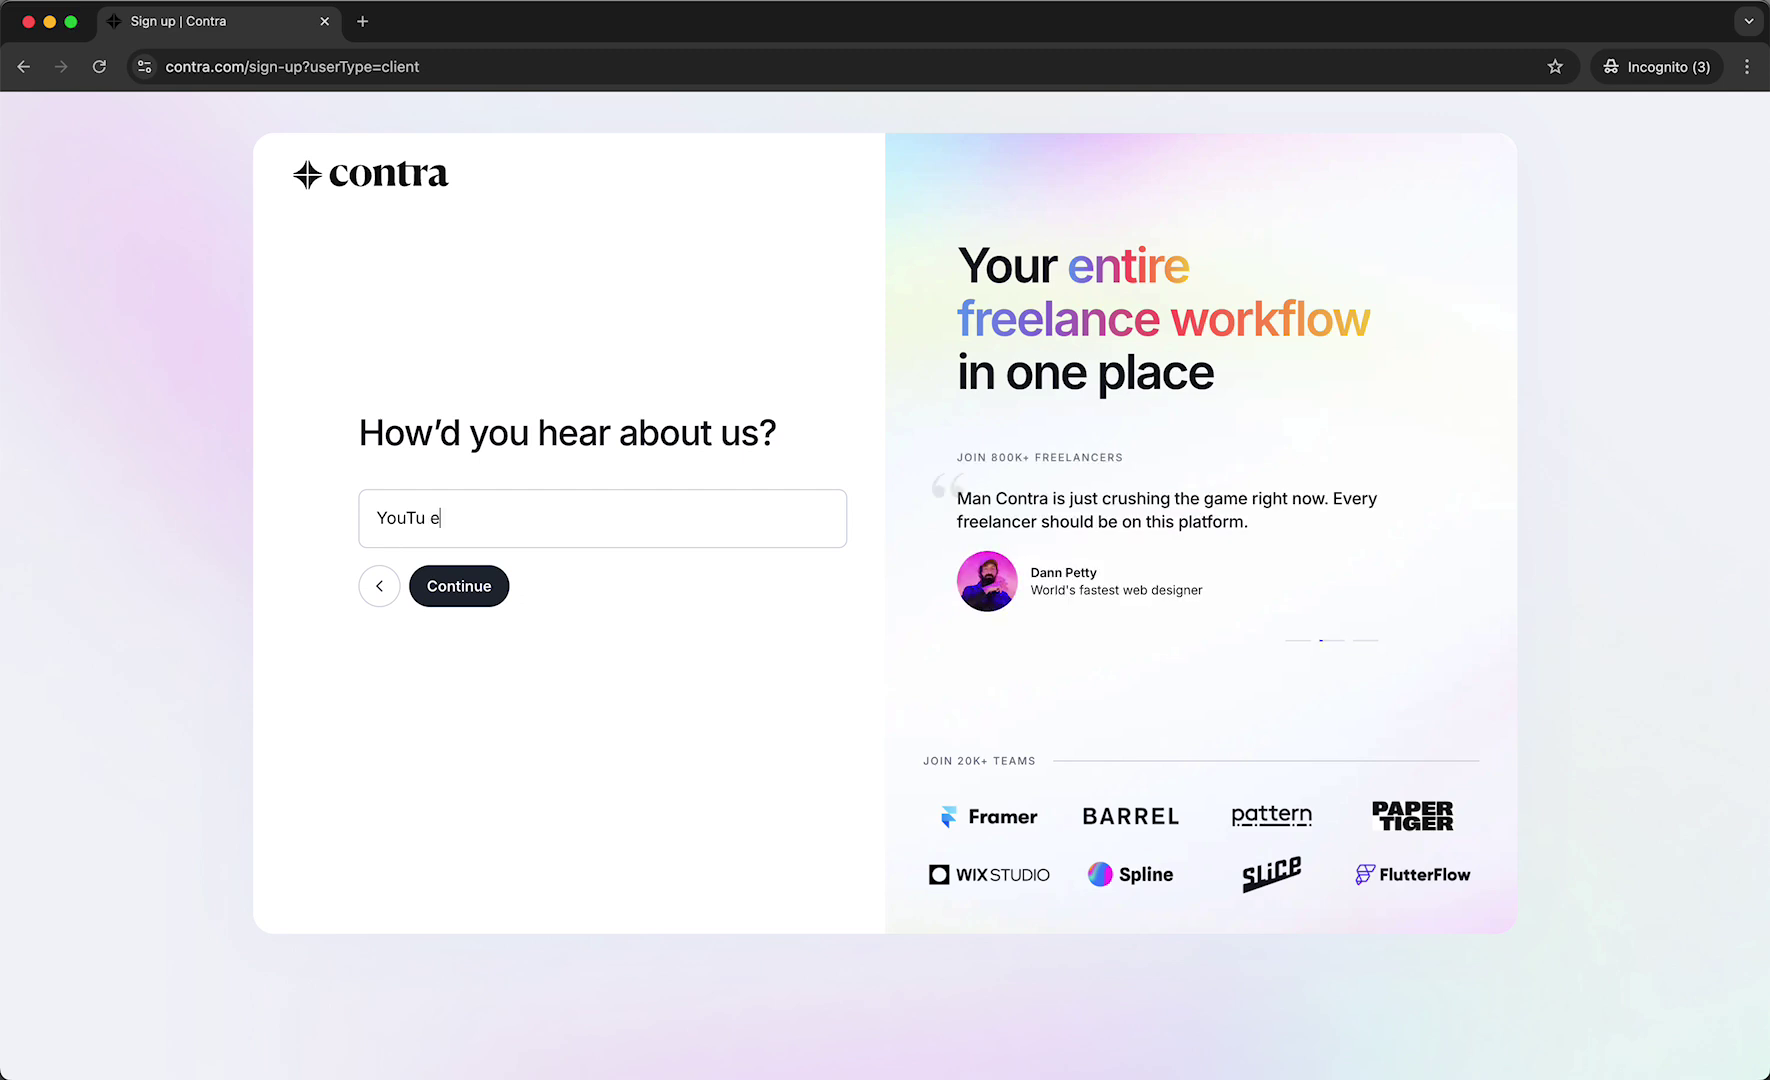
left_click(466, 589)
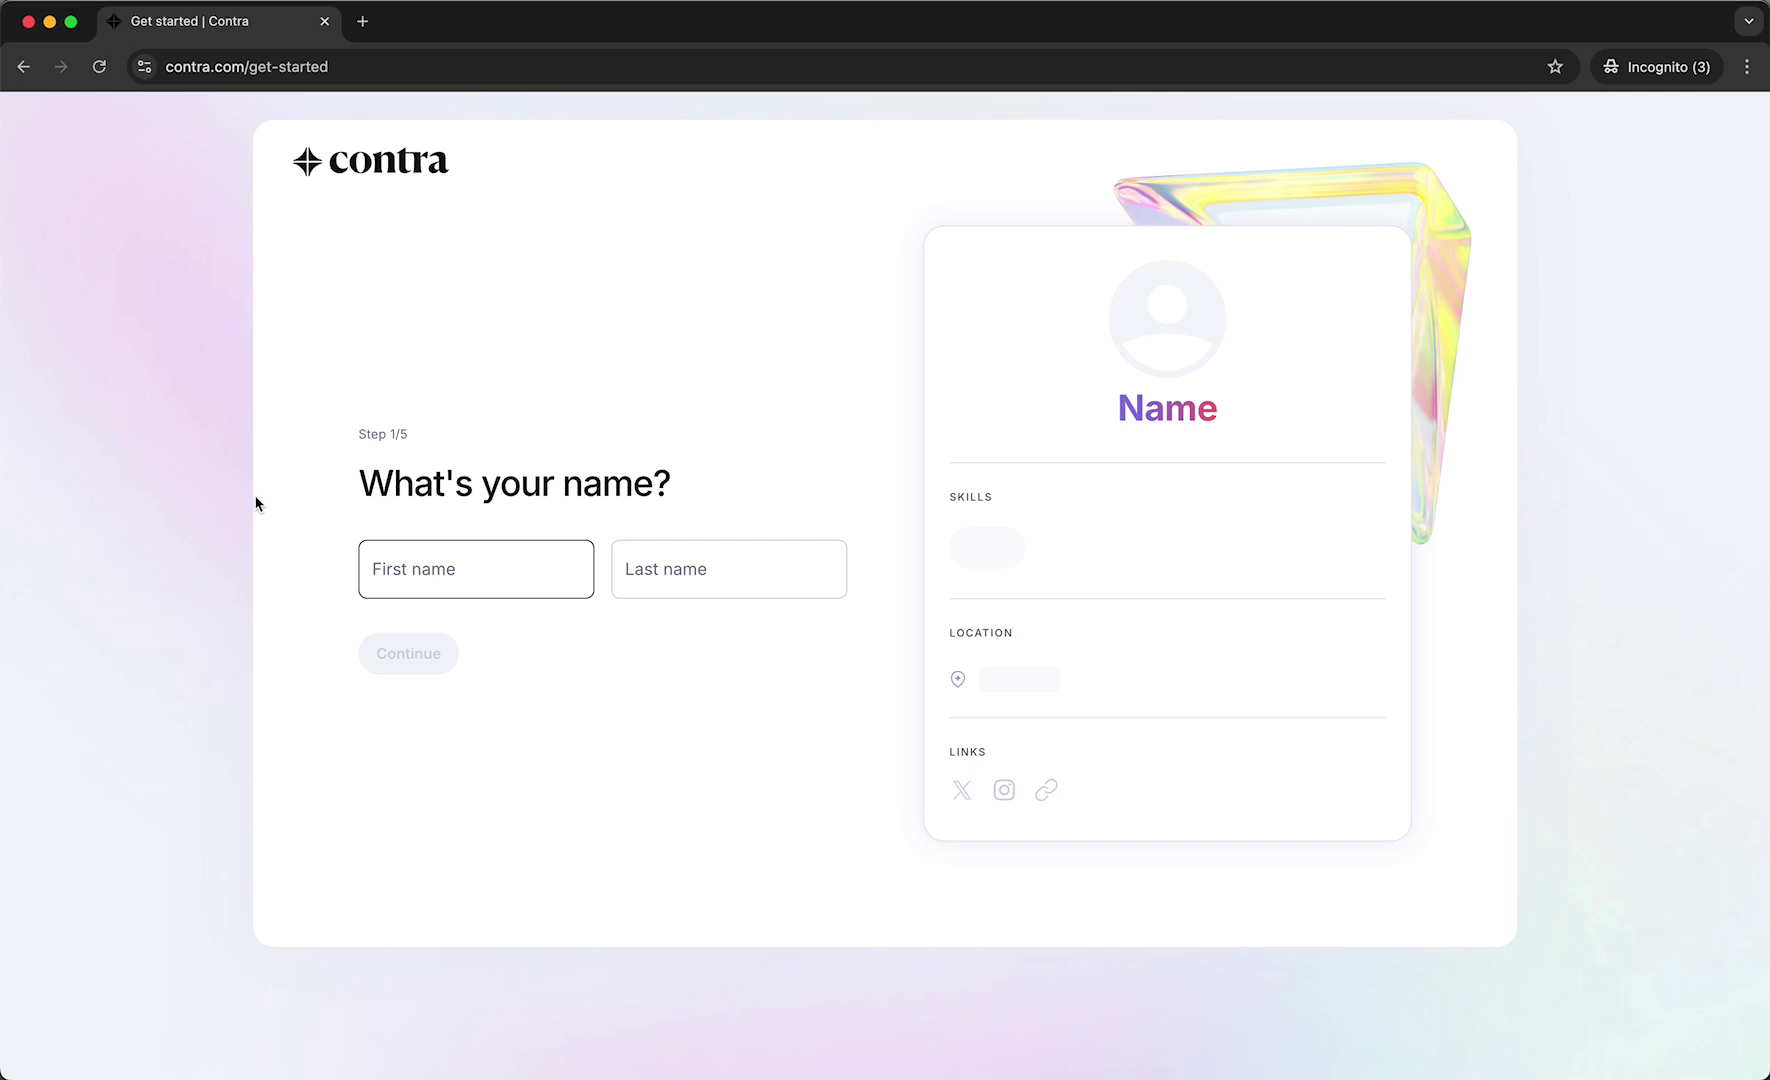
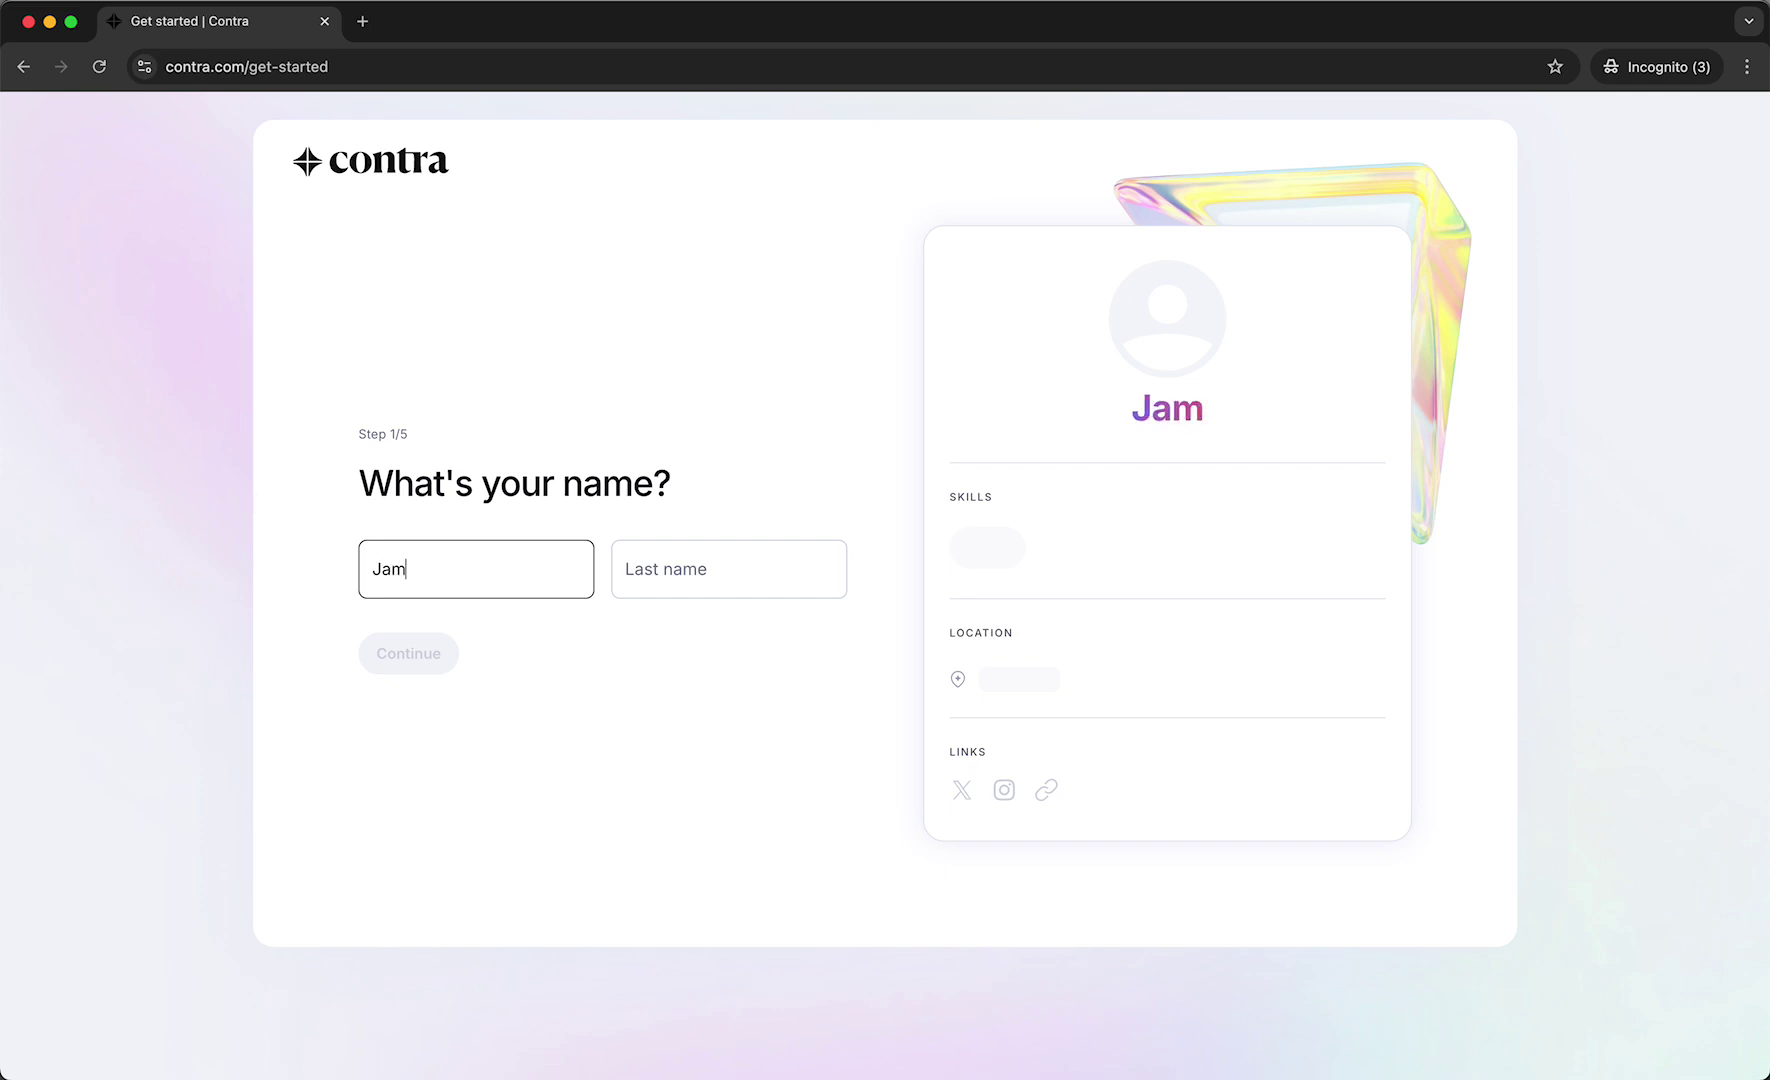
Enter the profile's first and last name and continue to step 2.
left_click(657, 552)
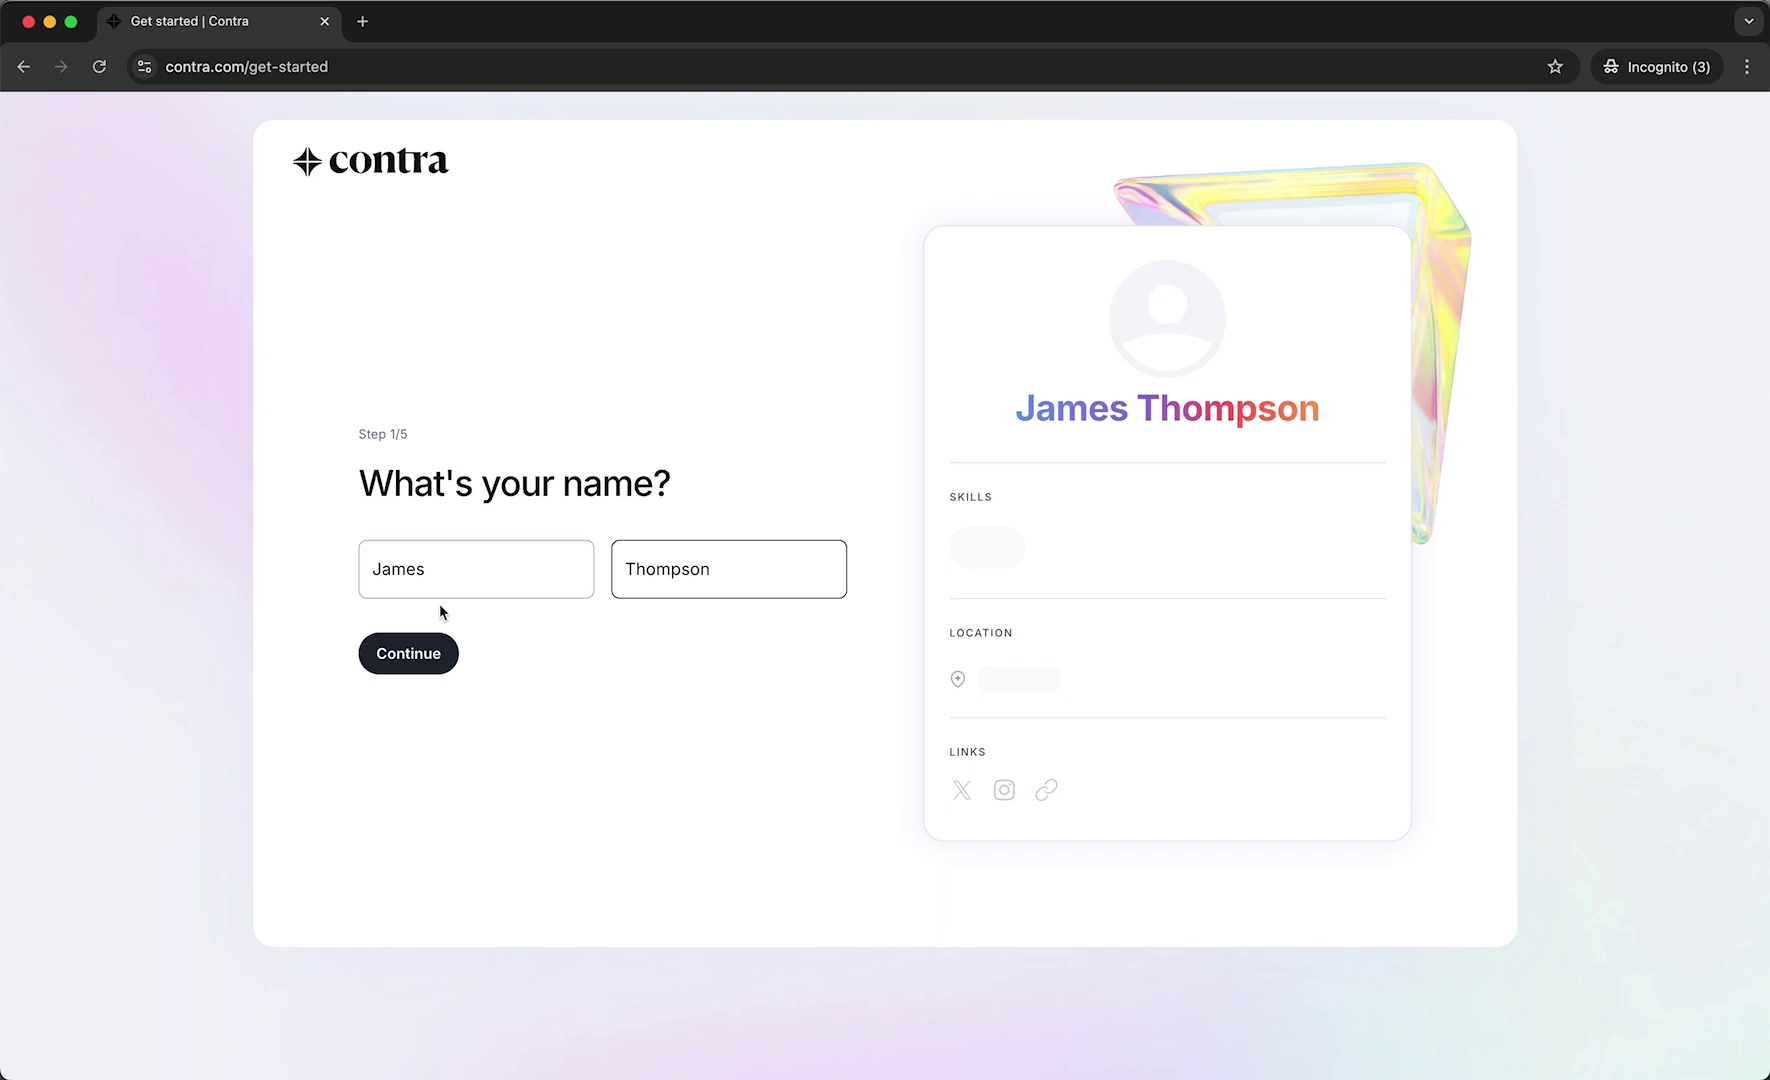
left_click(425, 650)
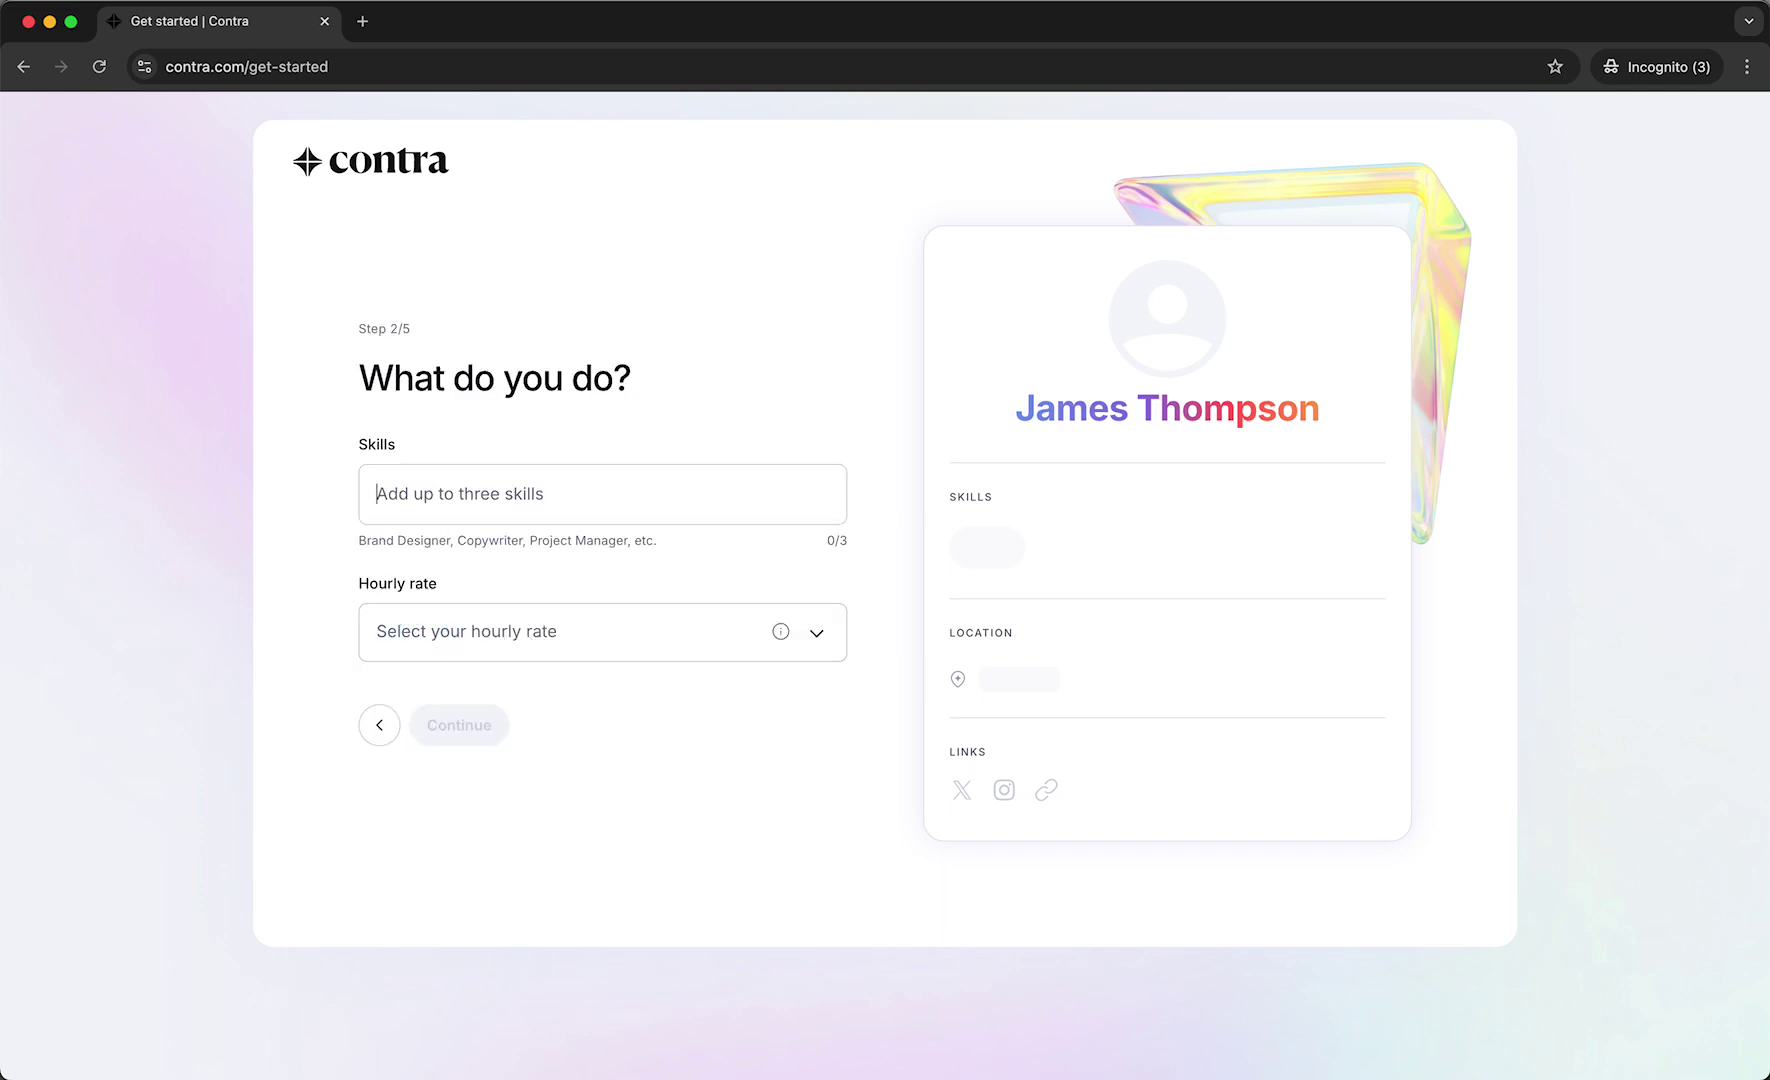
Add the skills Video Editor, Video Producer and Content Editor.
type("Video Edit")
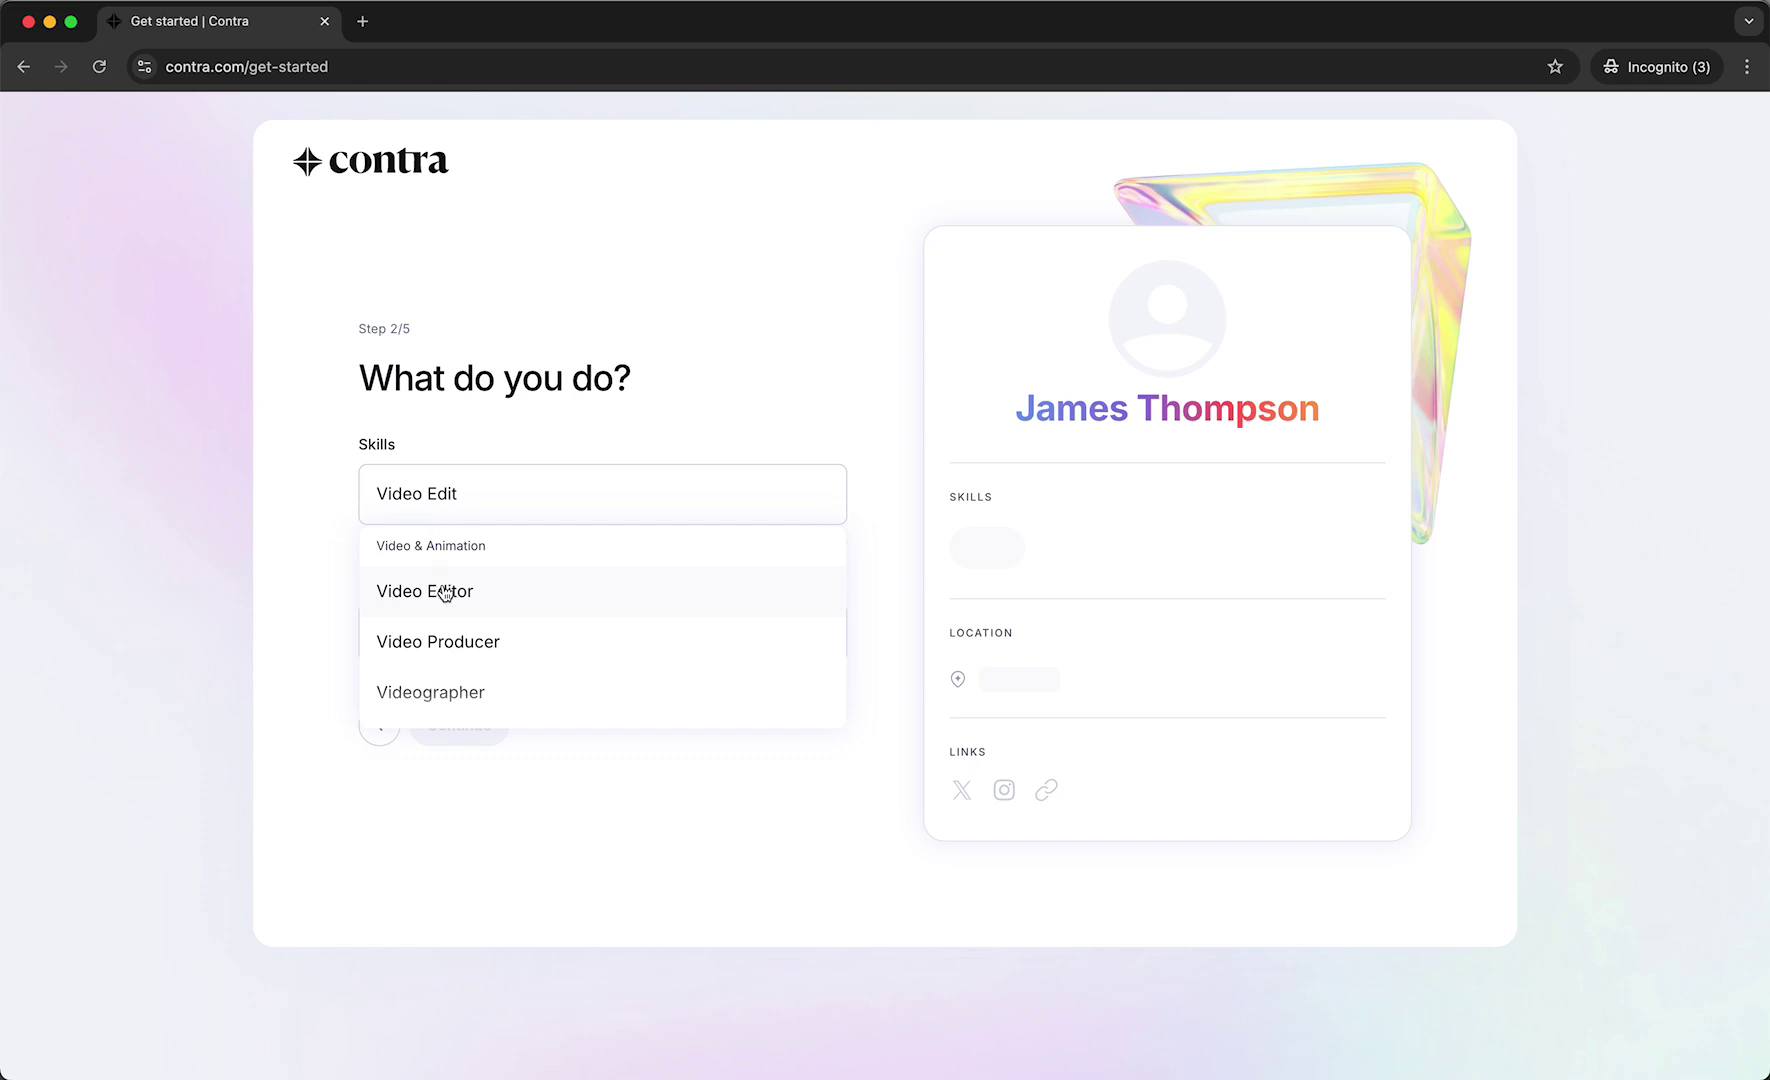
left_click(446, 592)
type("Video")
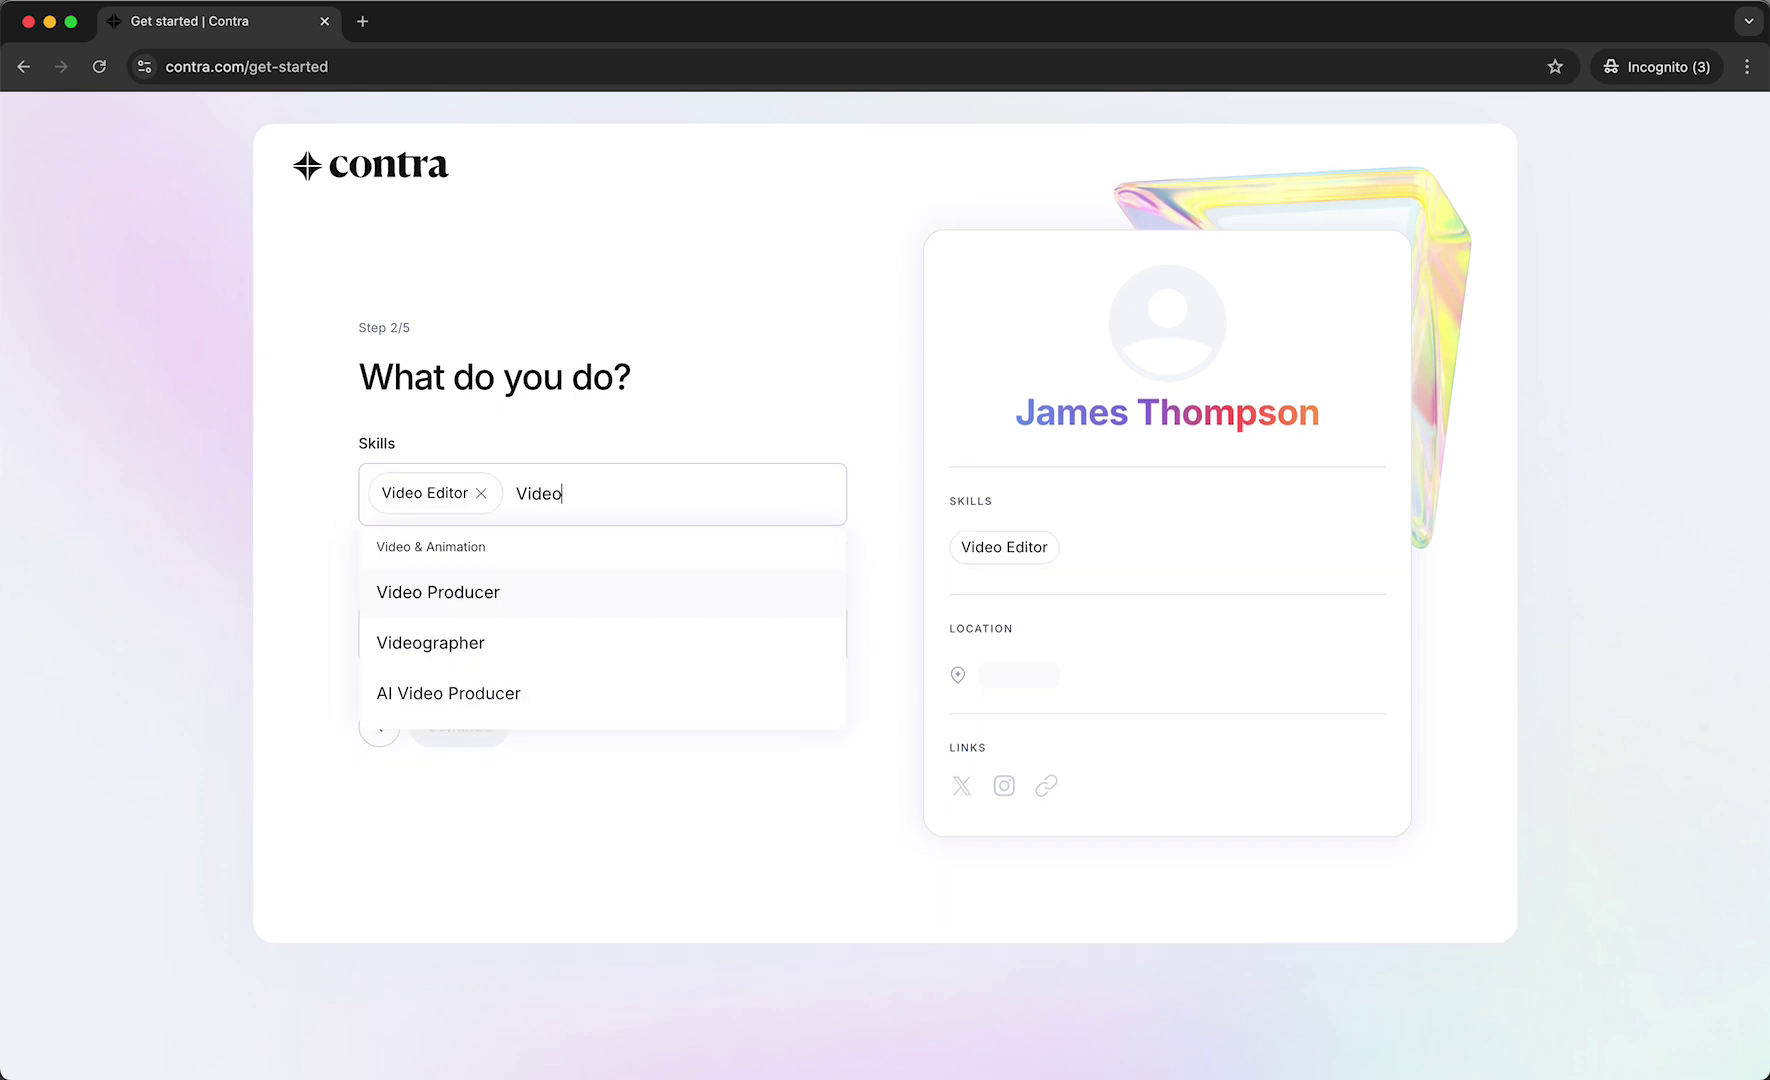
left_click(497, 604)
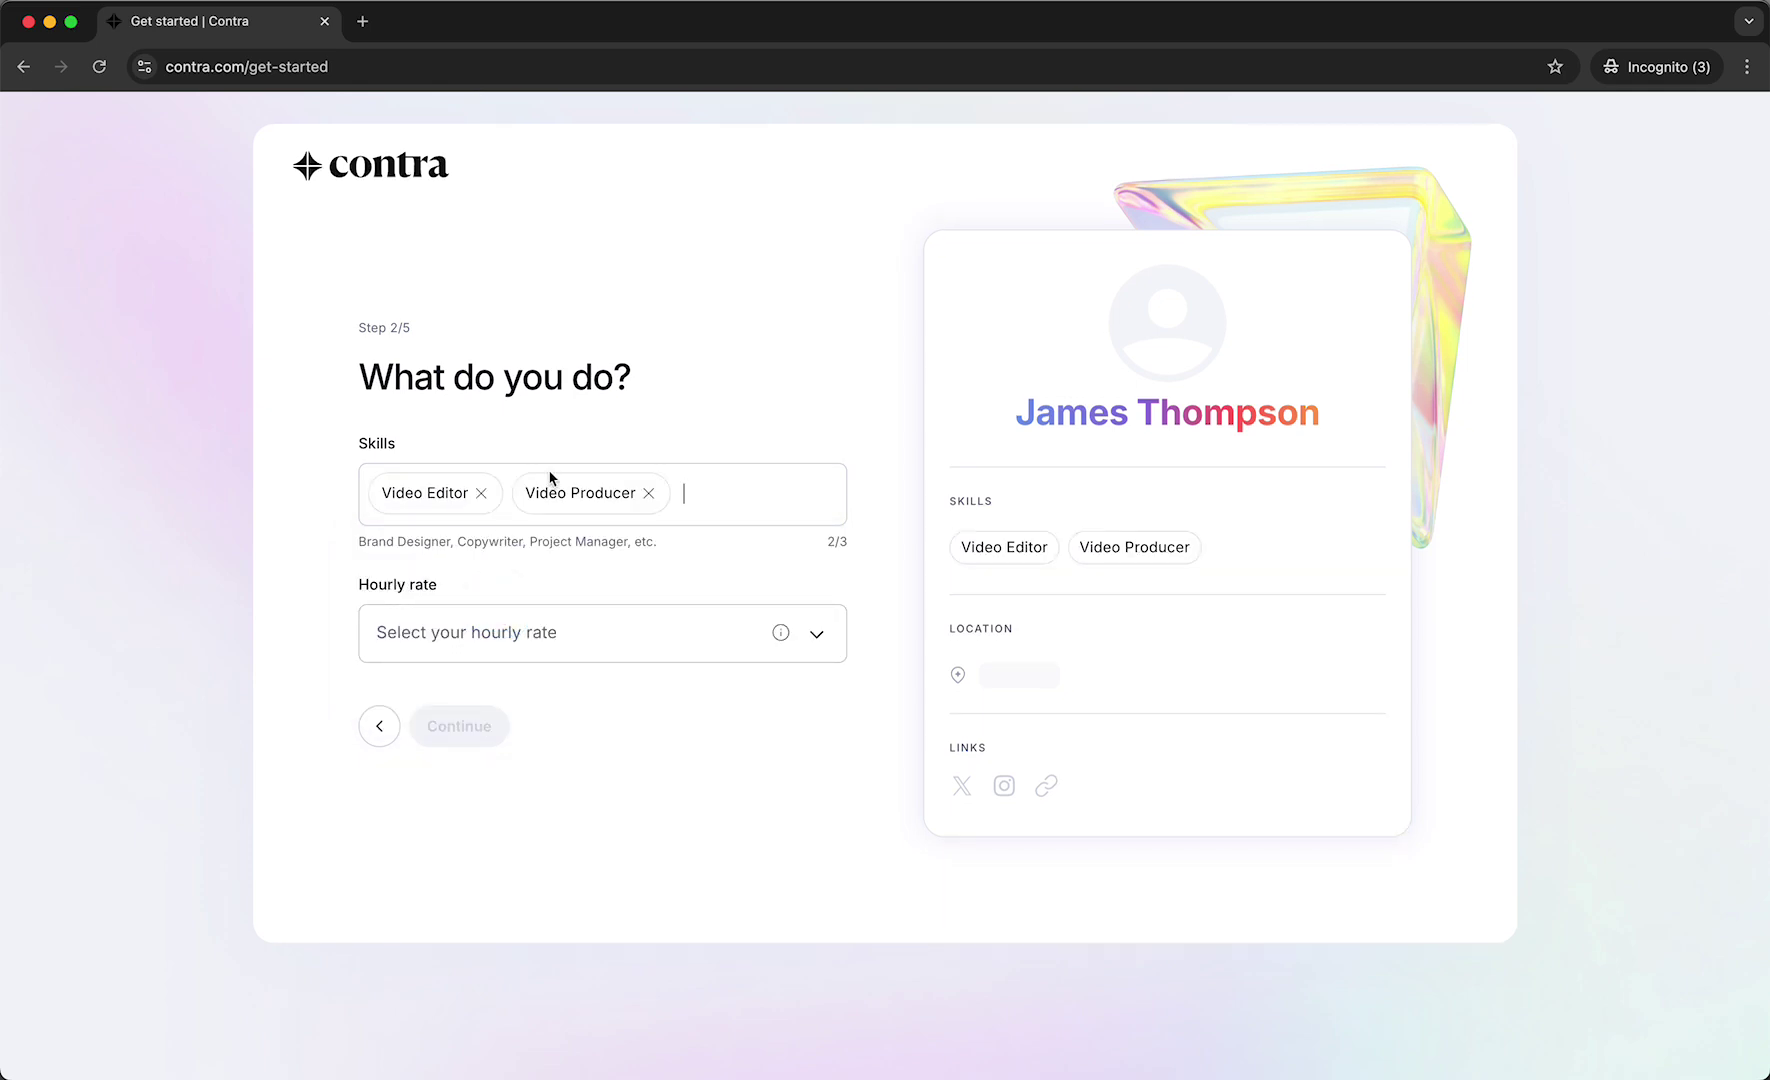
type("Vidoe")
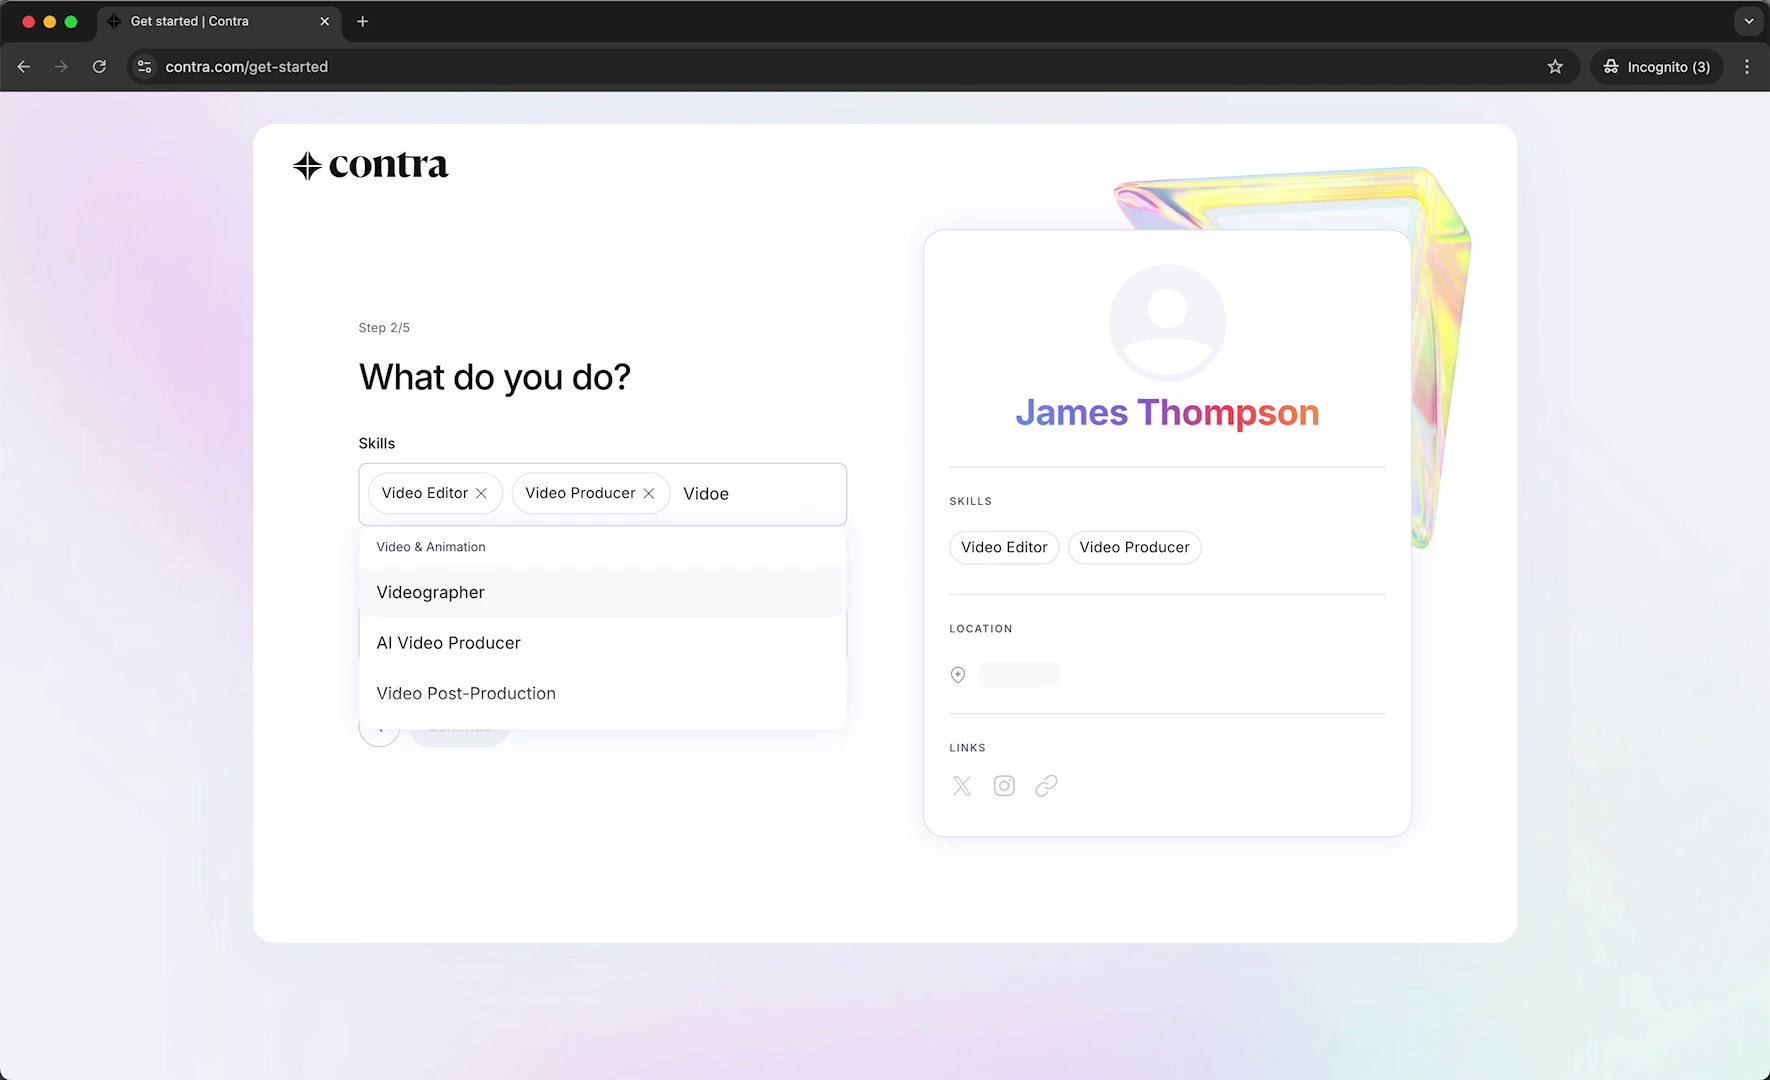
key("BackSpace")
type("Cnoe")
key("BackSpace")
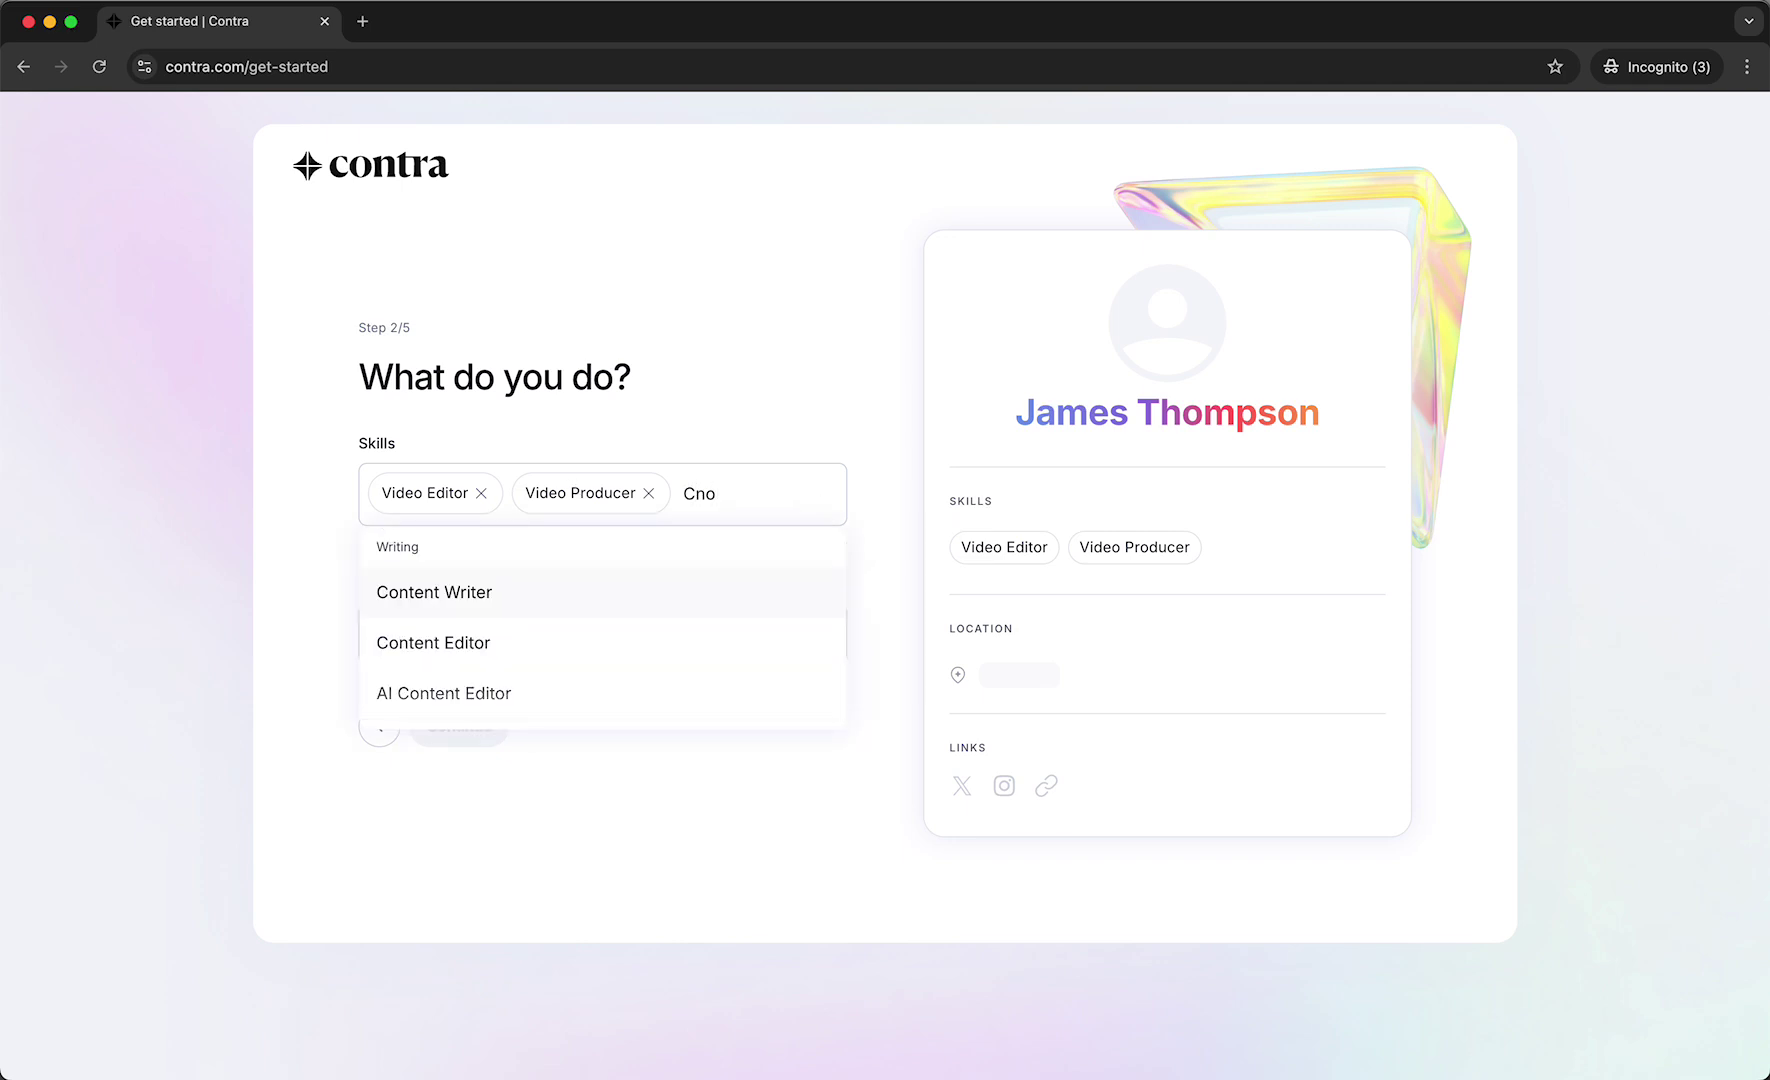
key("BackSpace")
key("BackSpace")
type("one")
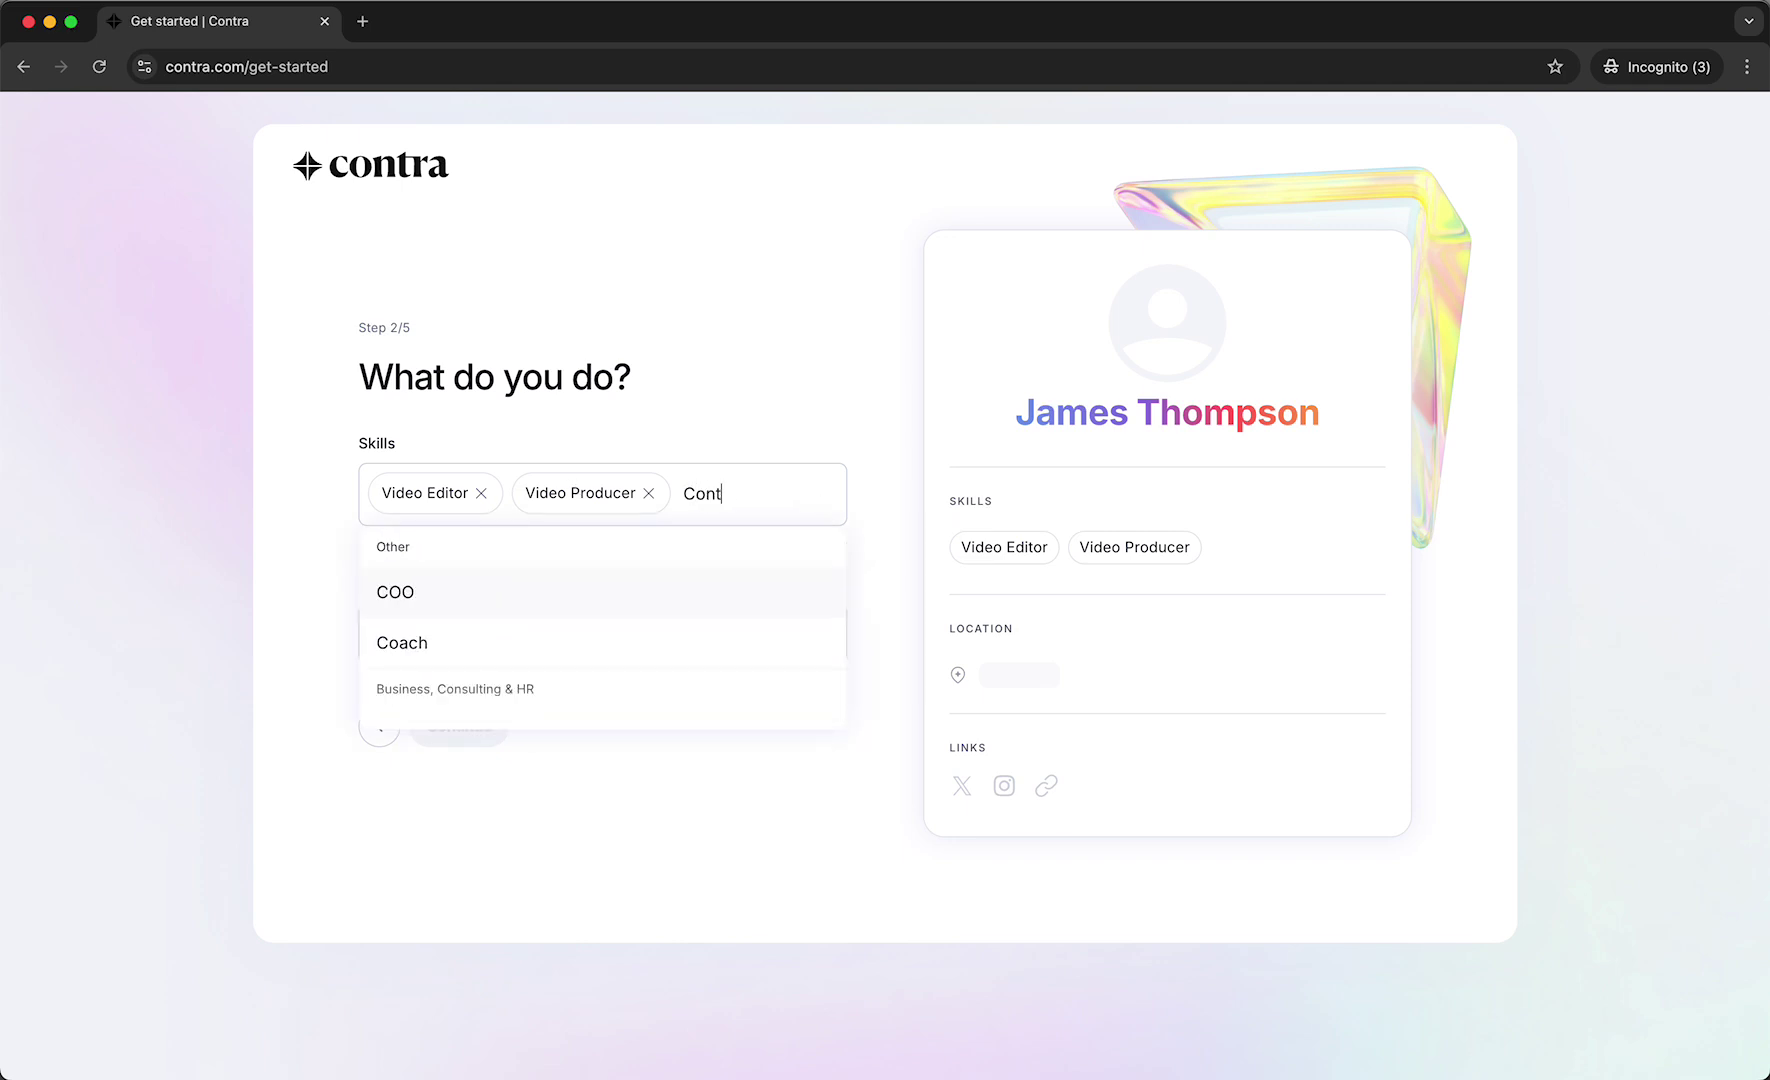
scroll(530, 676, "down", 2)
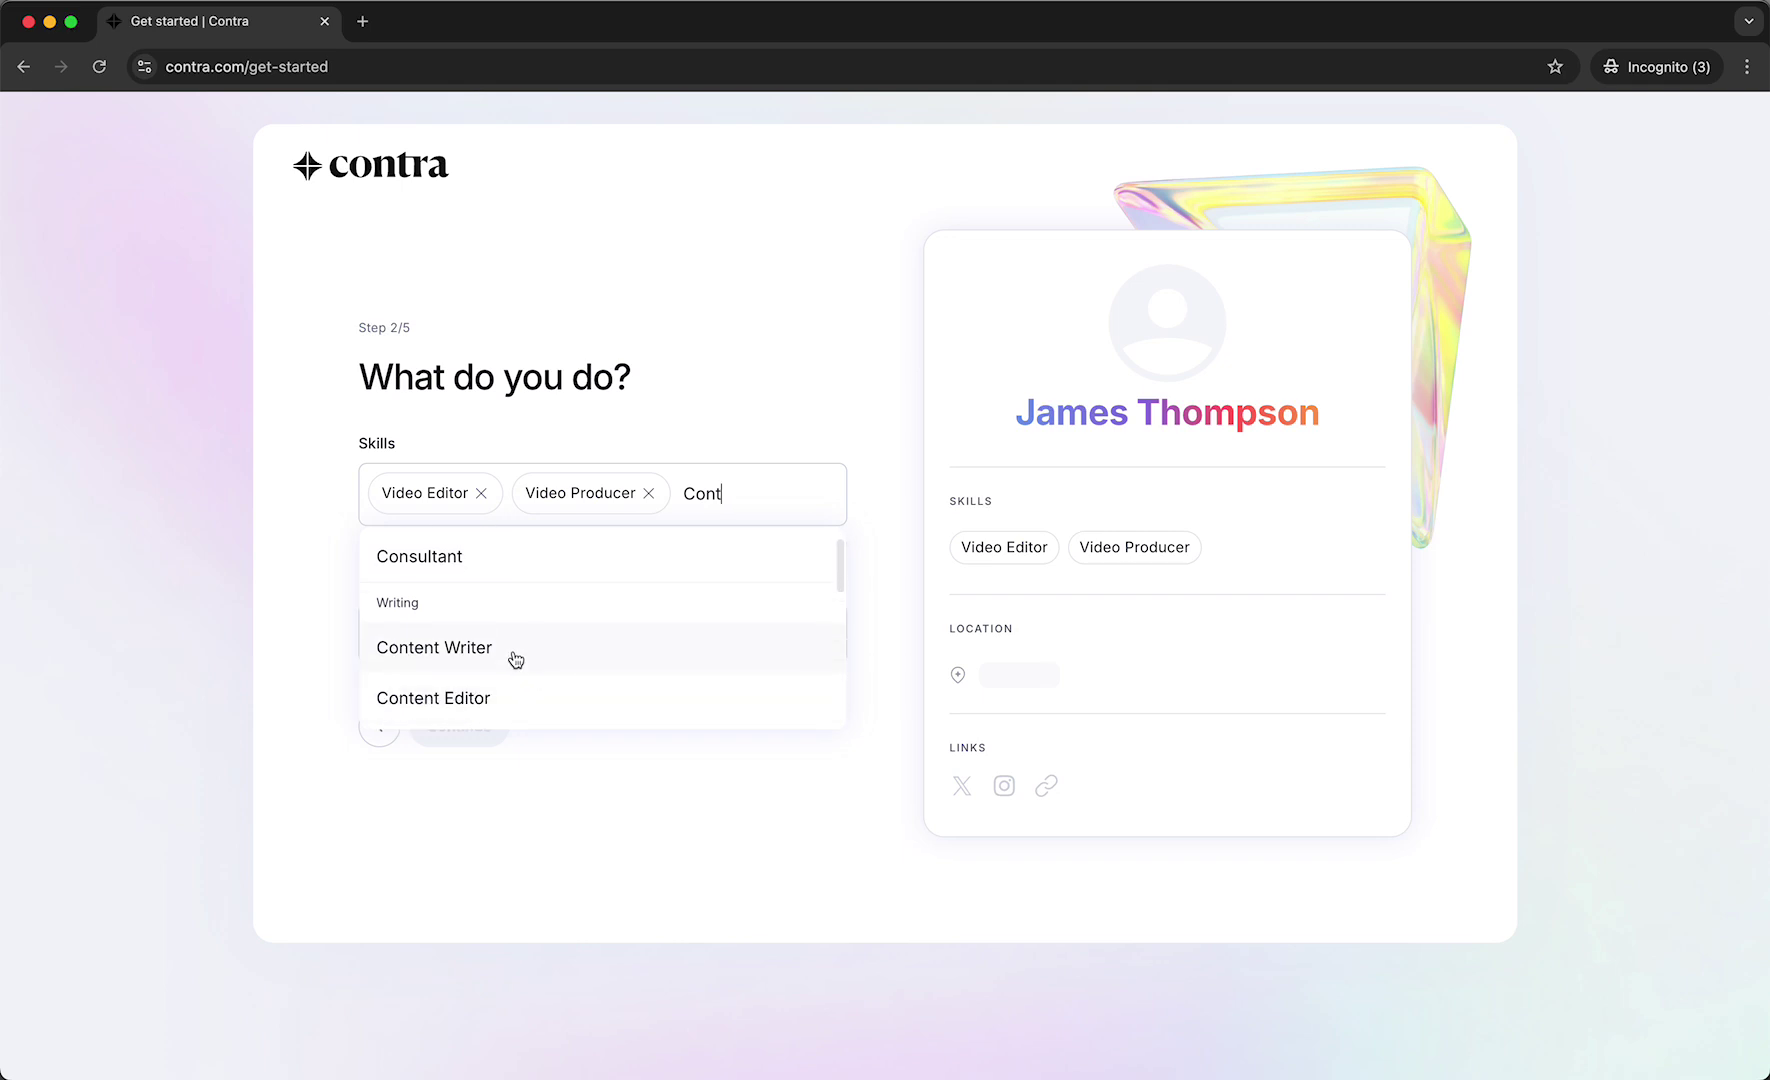
left_click(514, 672)
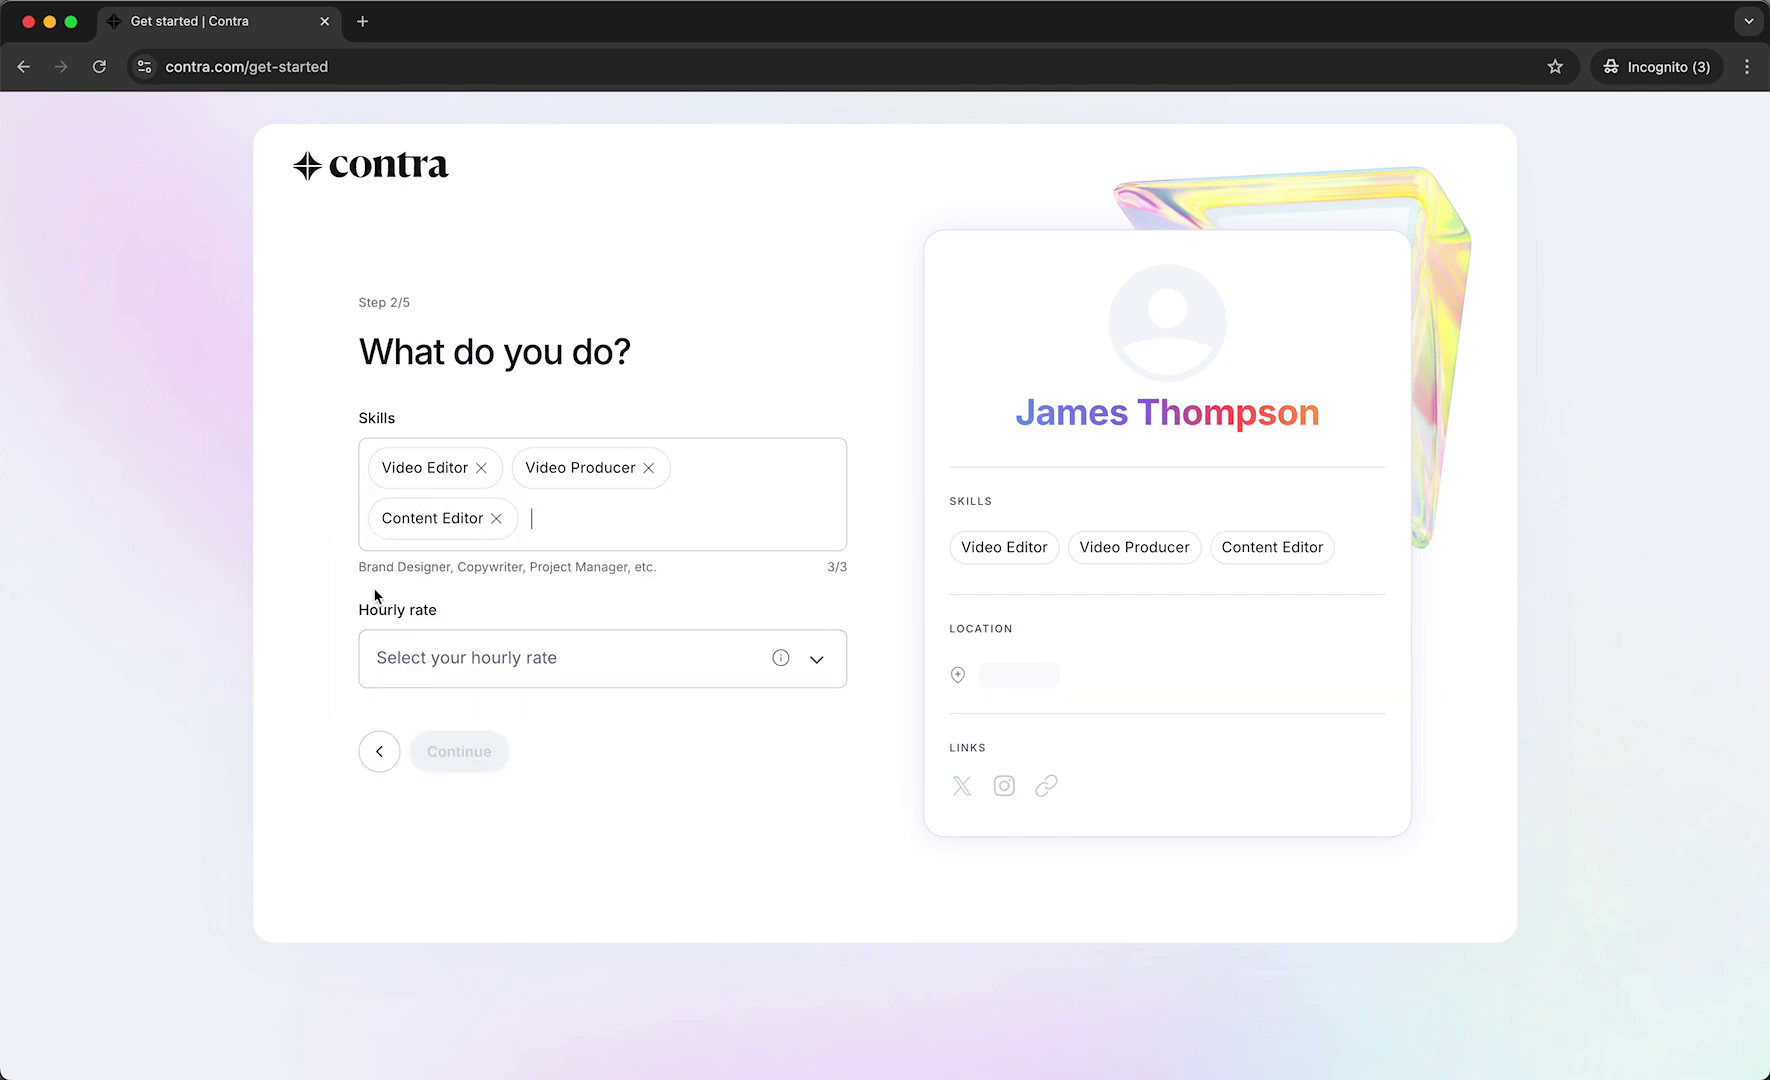
Choose the $50 - $75/hr hourly rate and continue to the location step.
left_click(428, 660)
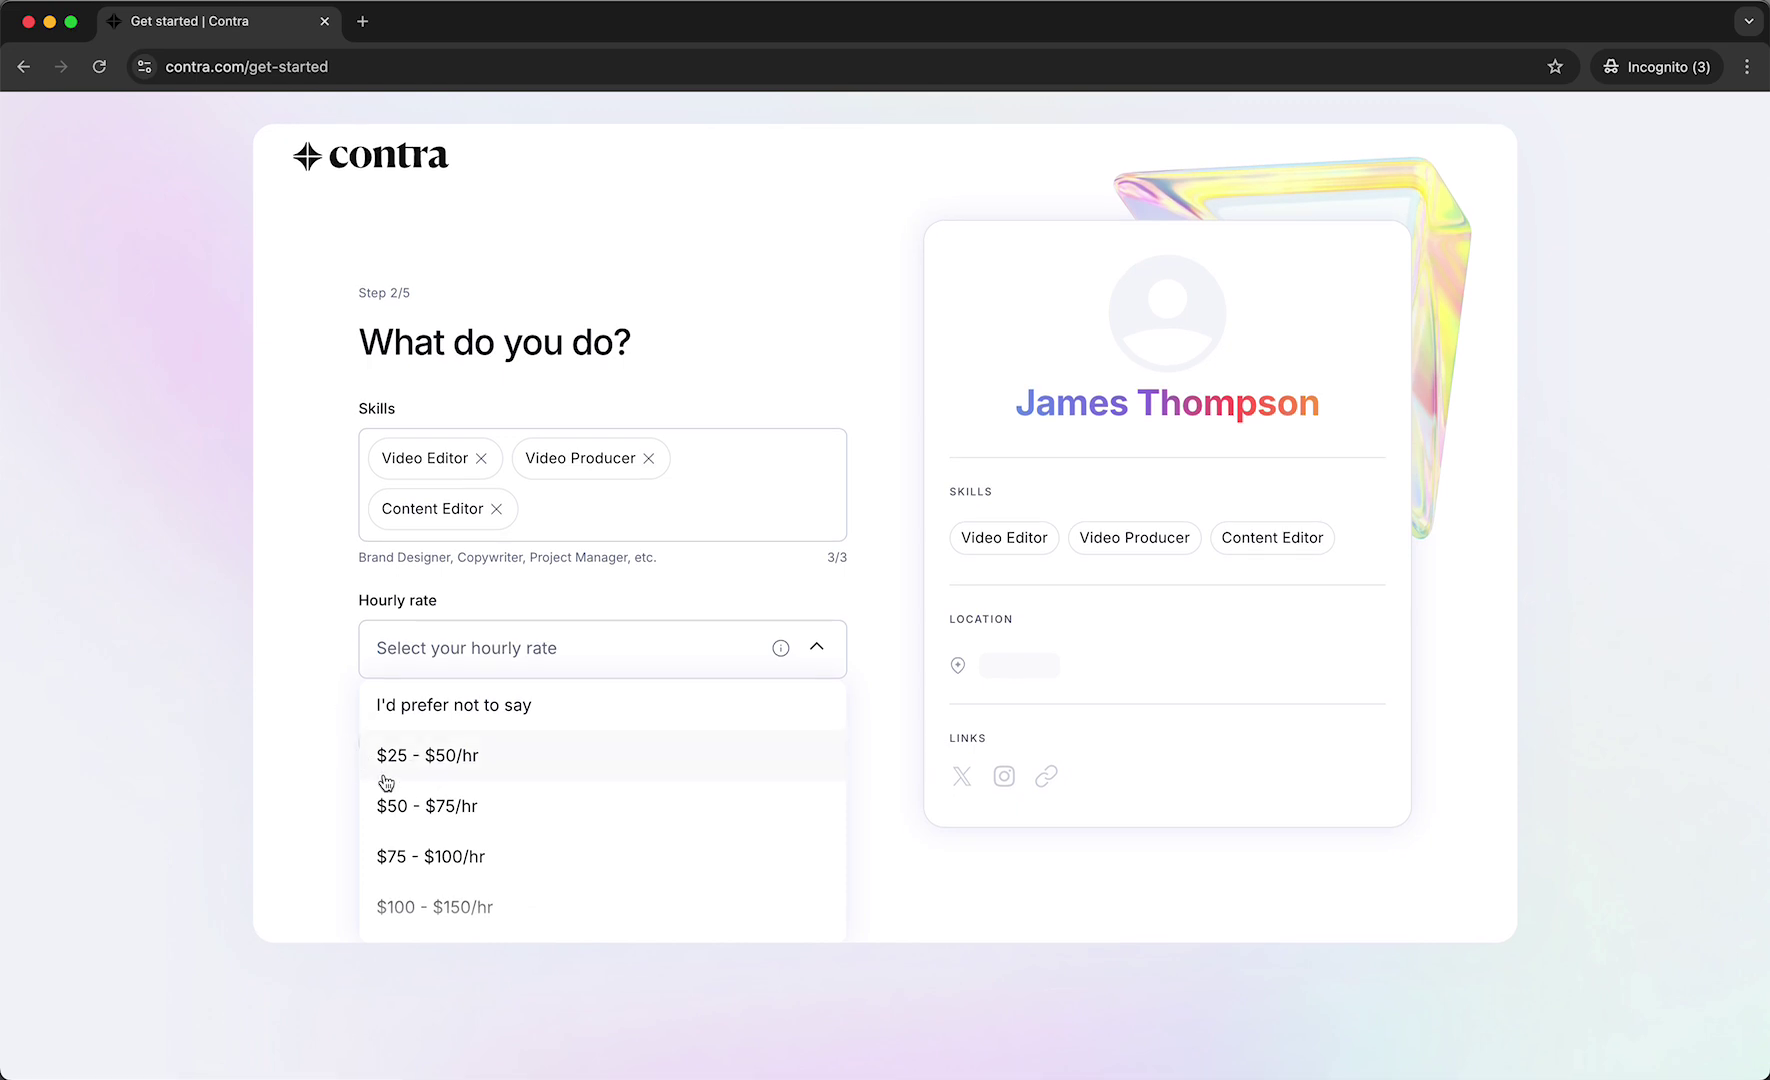
scroll(392, 805, "down", 1)
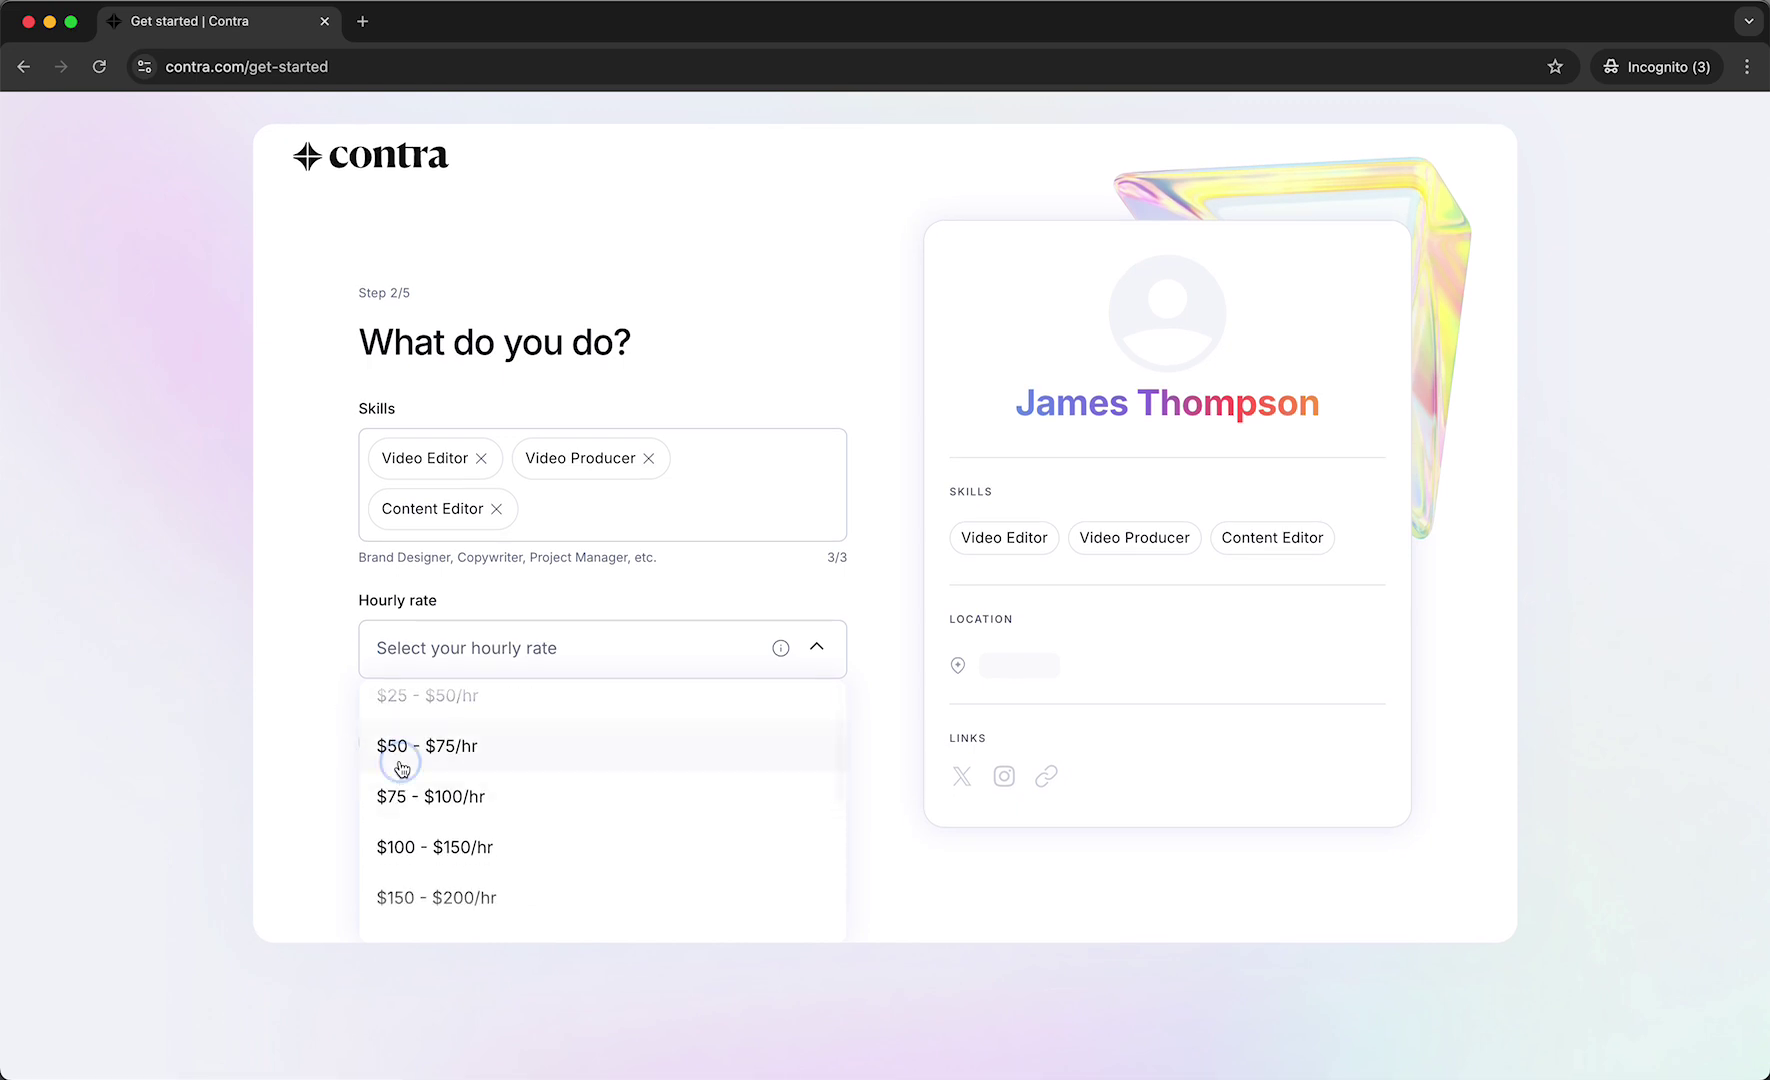
left_click(397, 755)
left_click(469, 764)
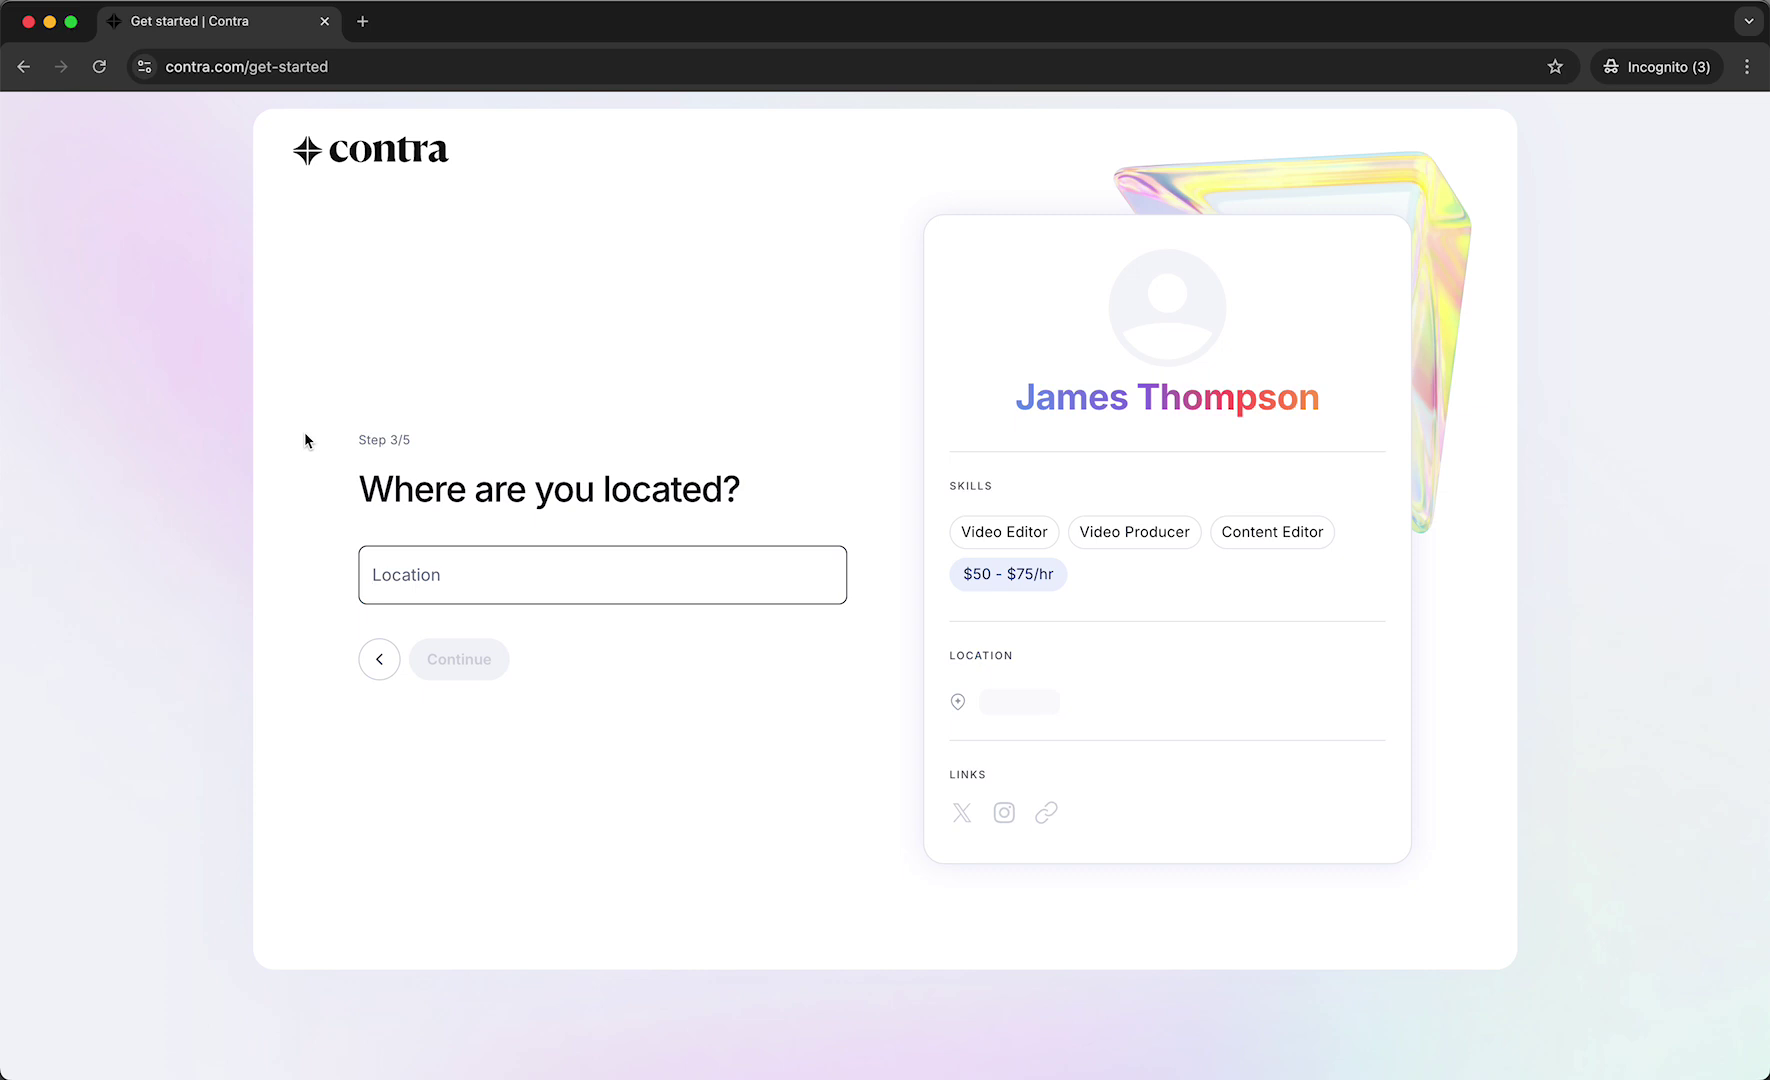
Replace the typed 'Germa' with 'Berl', pick Berlin Germany, and continue to step 4.
type("Germany")
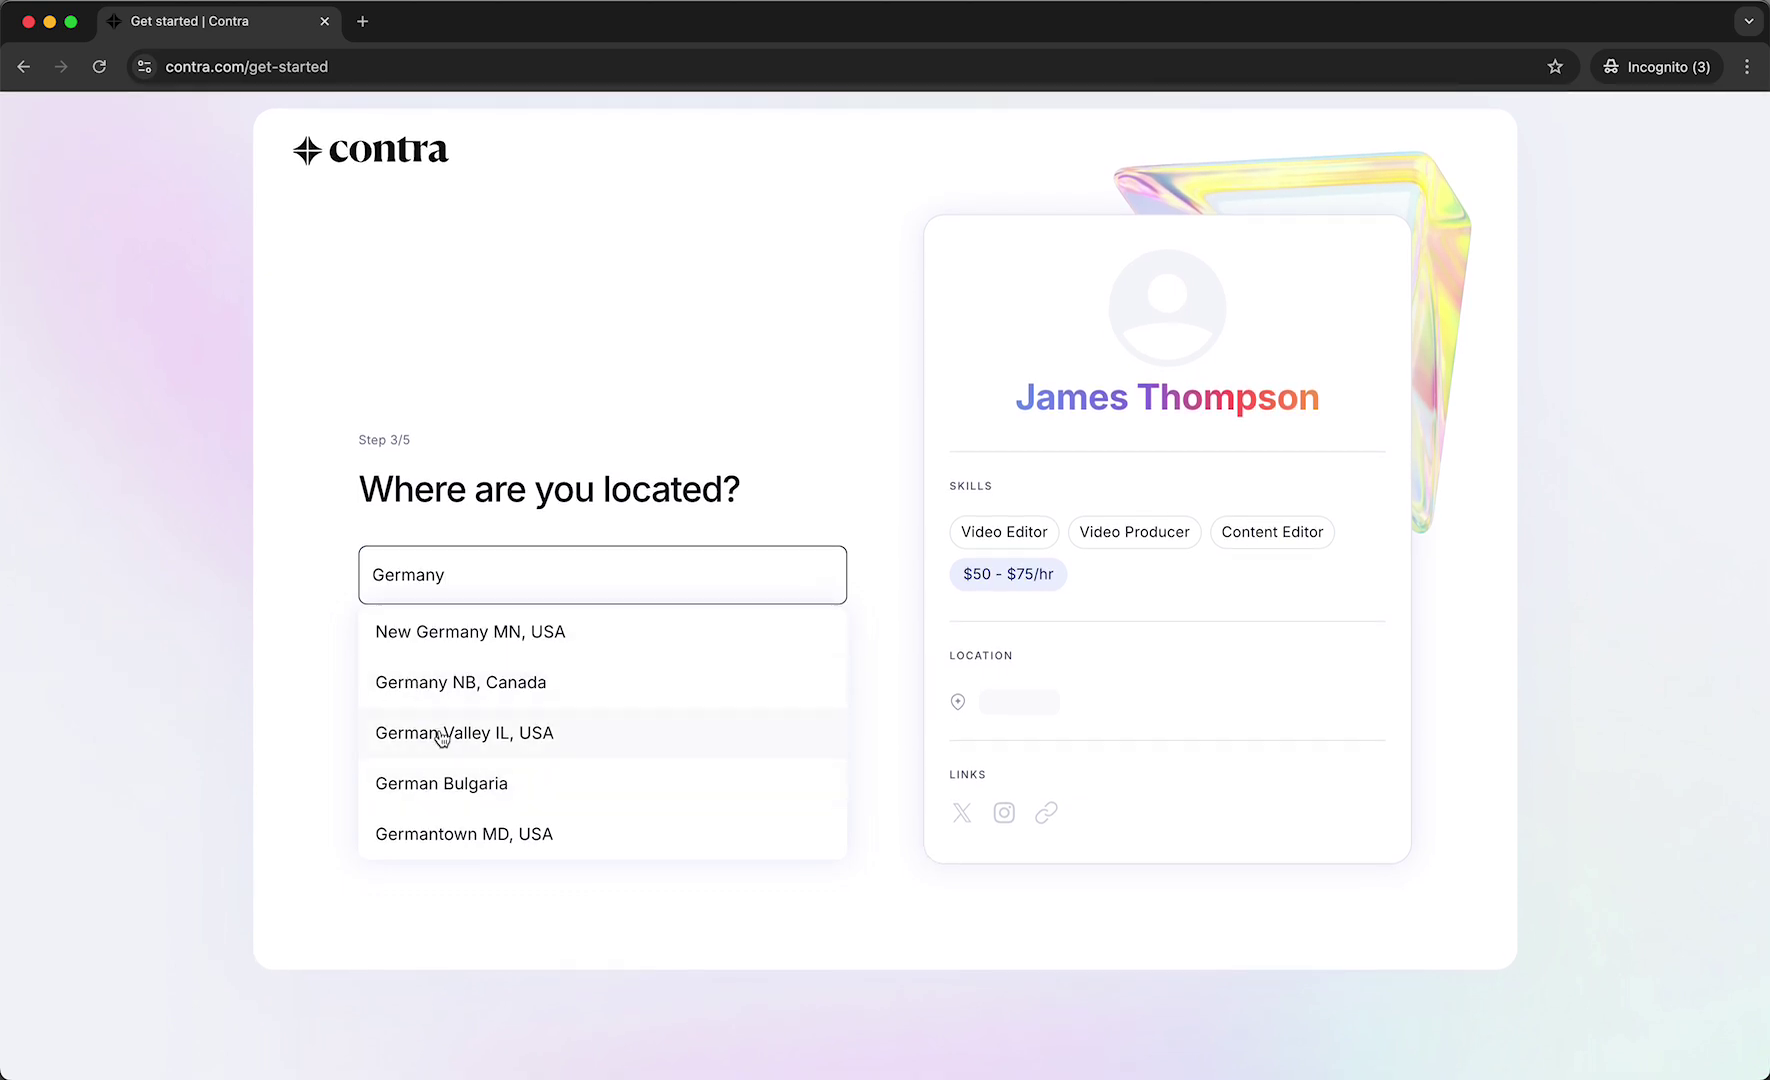
double_click(466, 574)
left_click(426, 573)
double_click(426, 573)
type("Berlin")
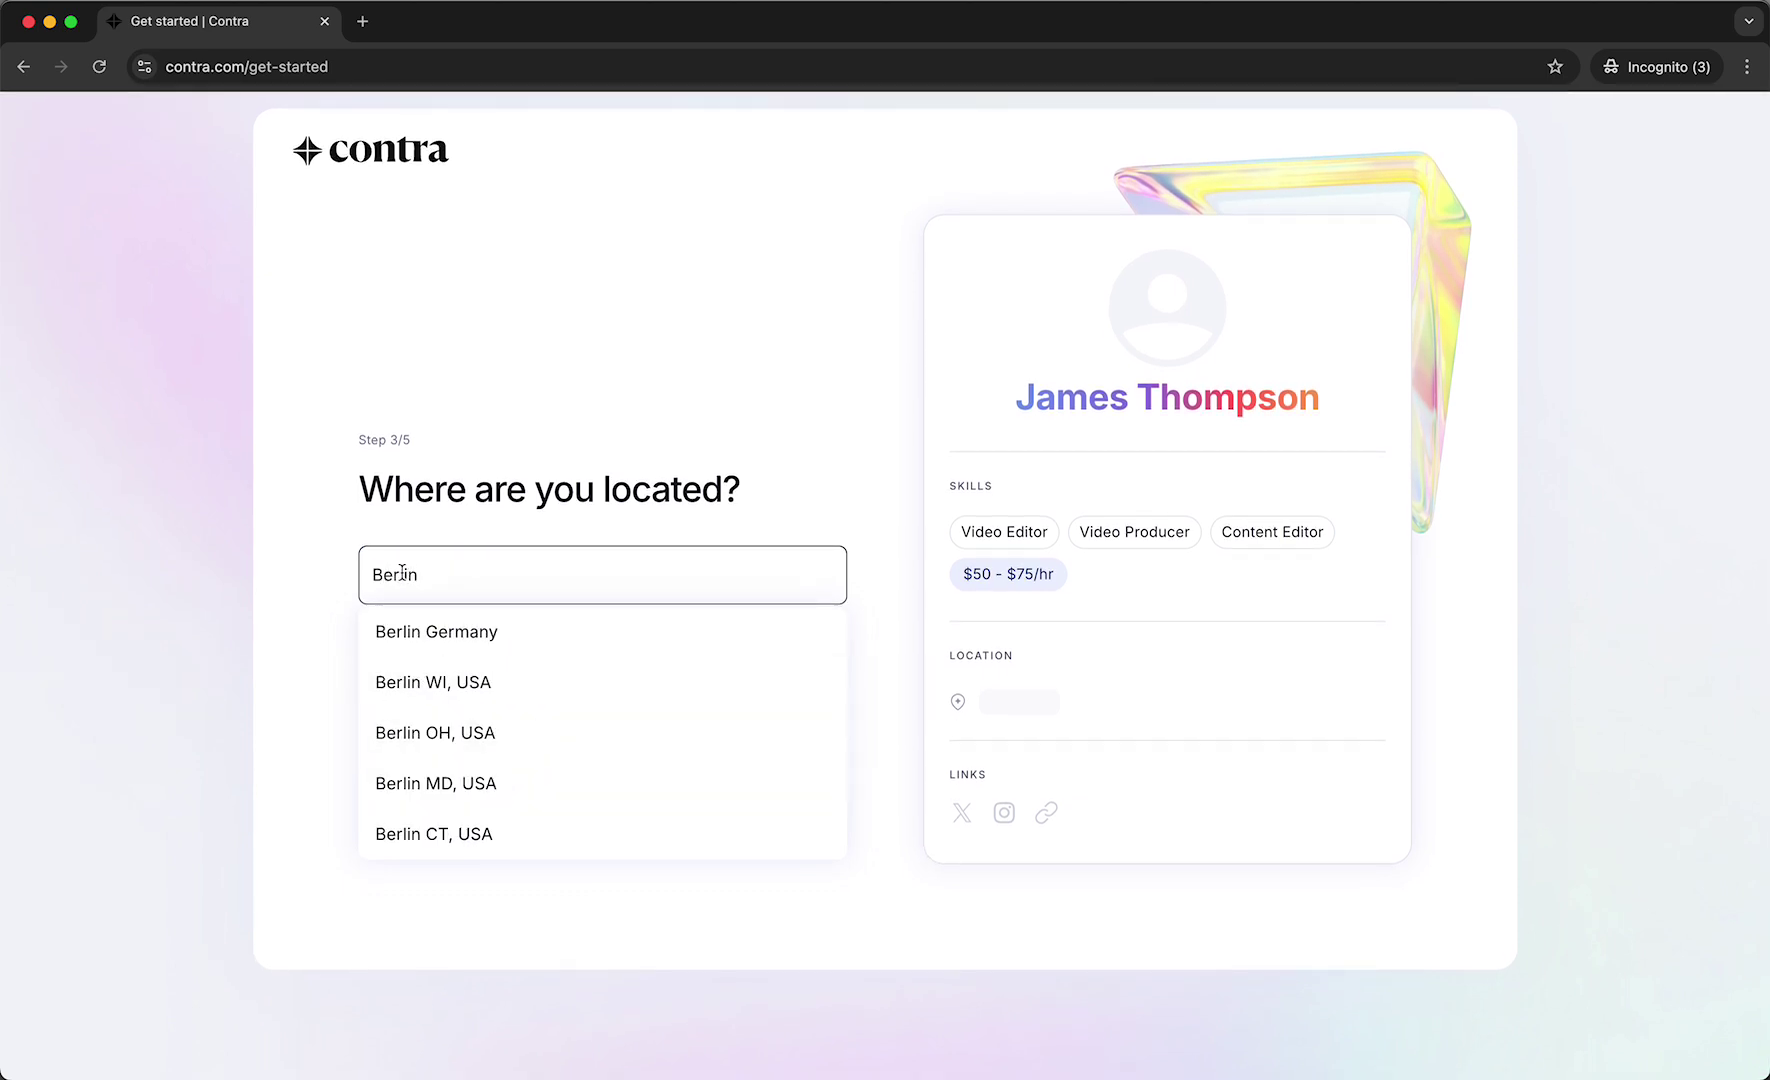
left_click(440, 636)
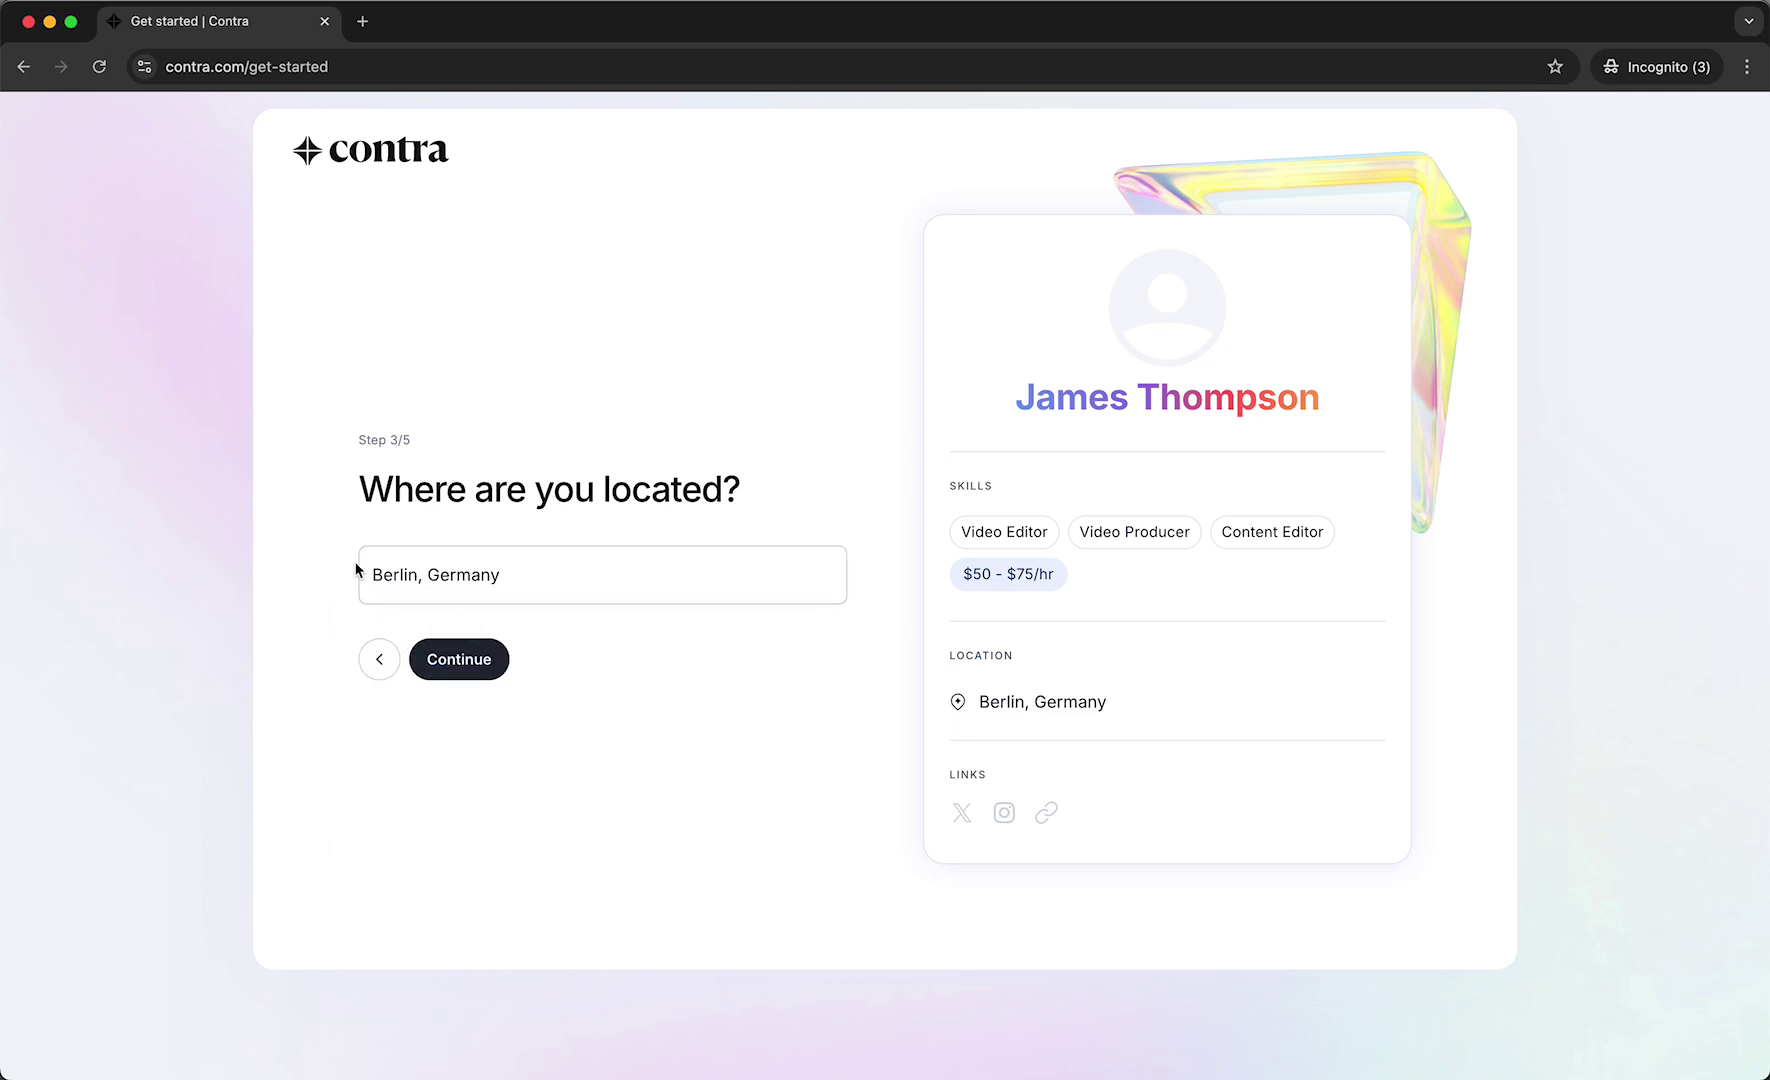
left_click(487, 676)
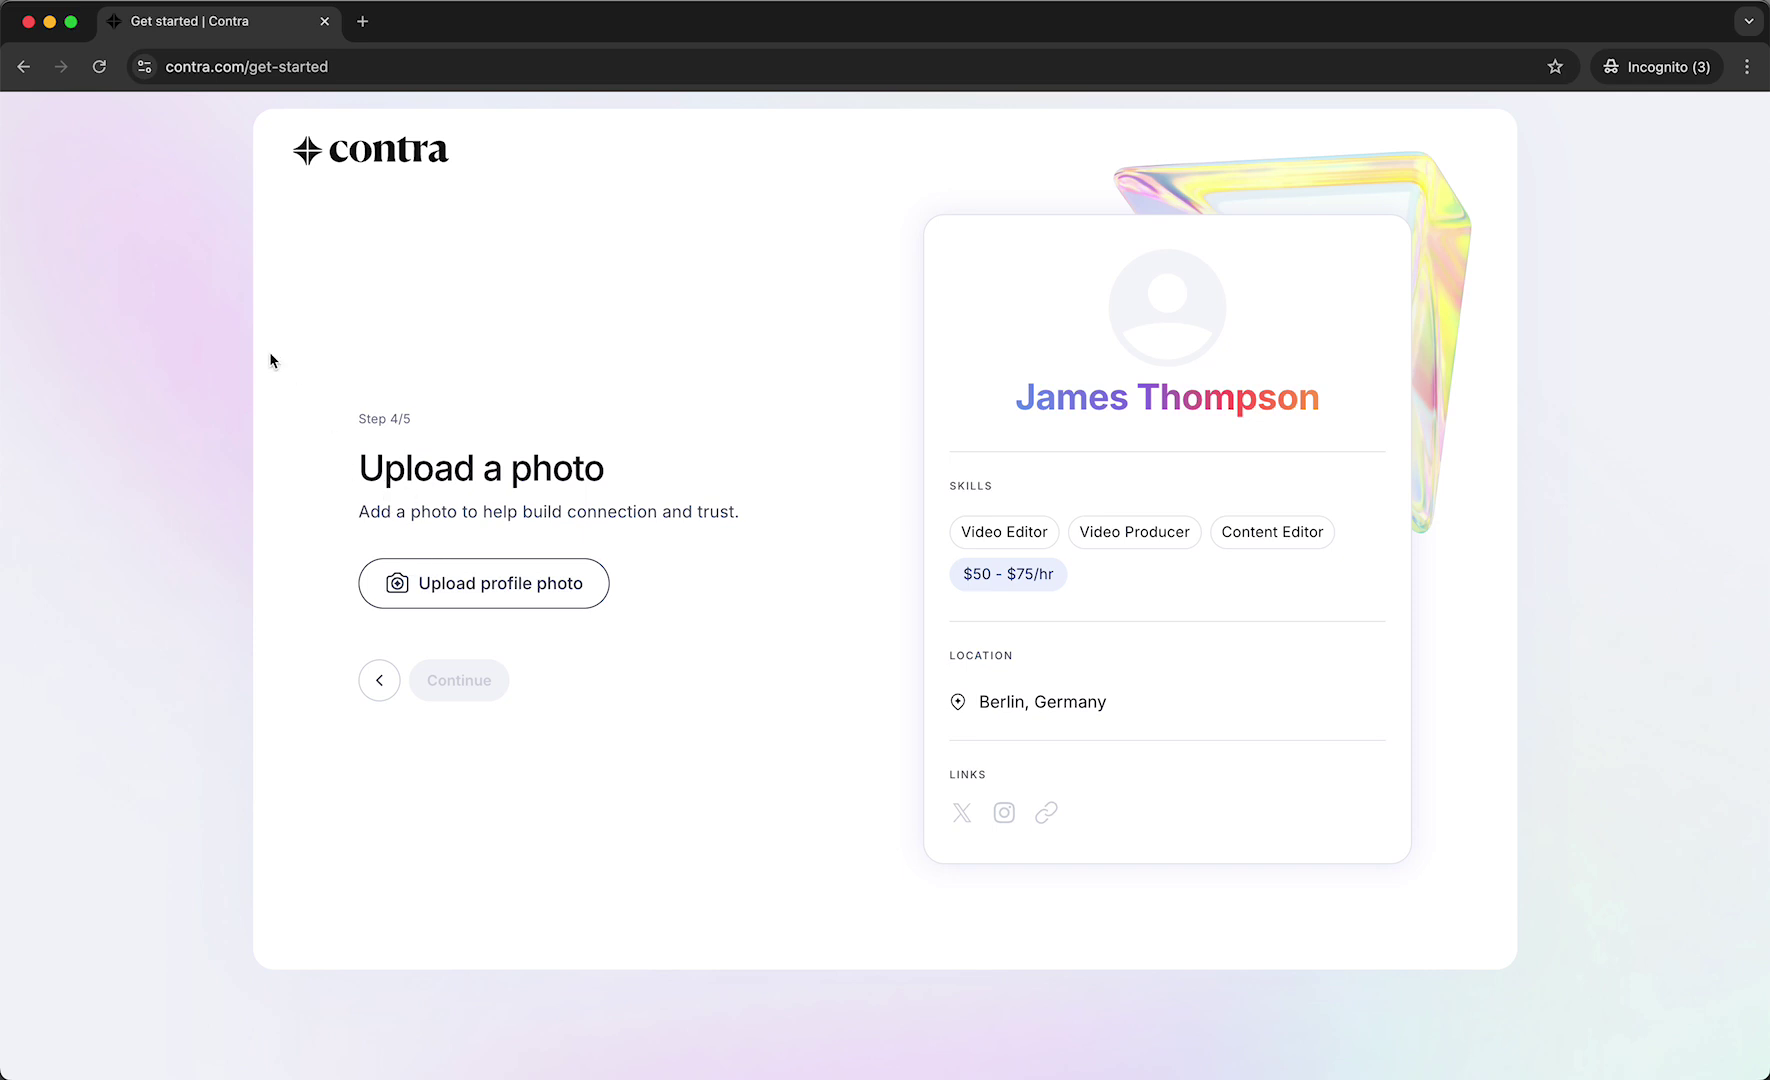
Upload the portrait, adjust its crop zoom and save it, then continue to social links.
left_click(442, 592)
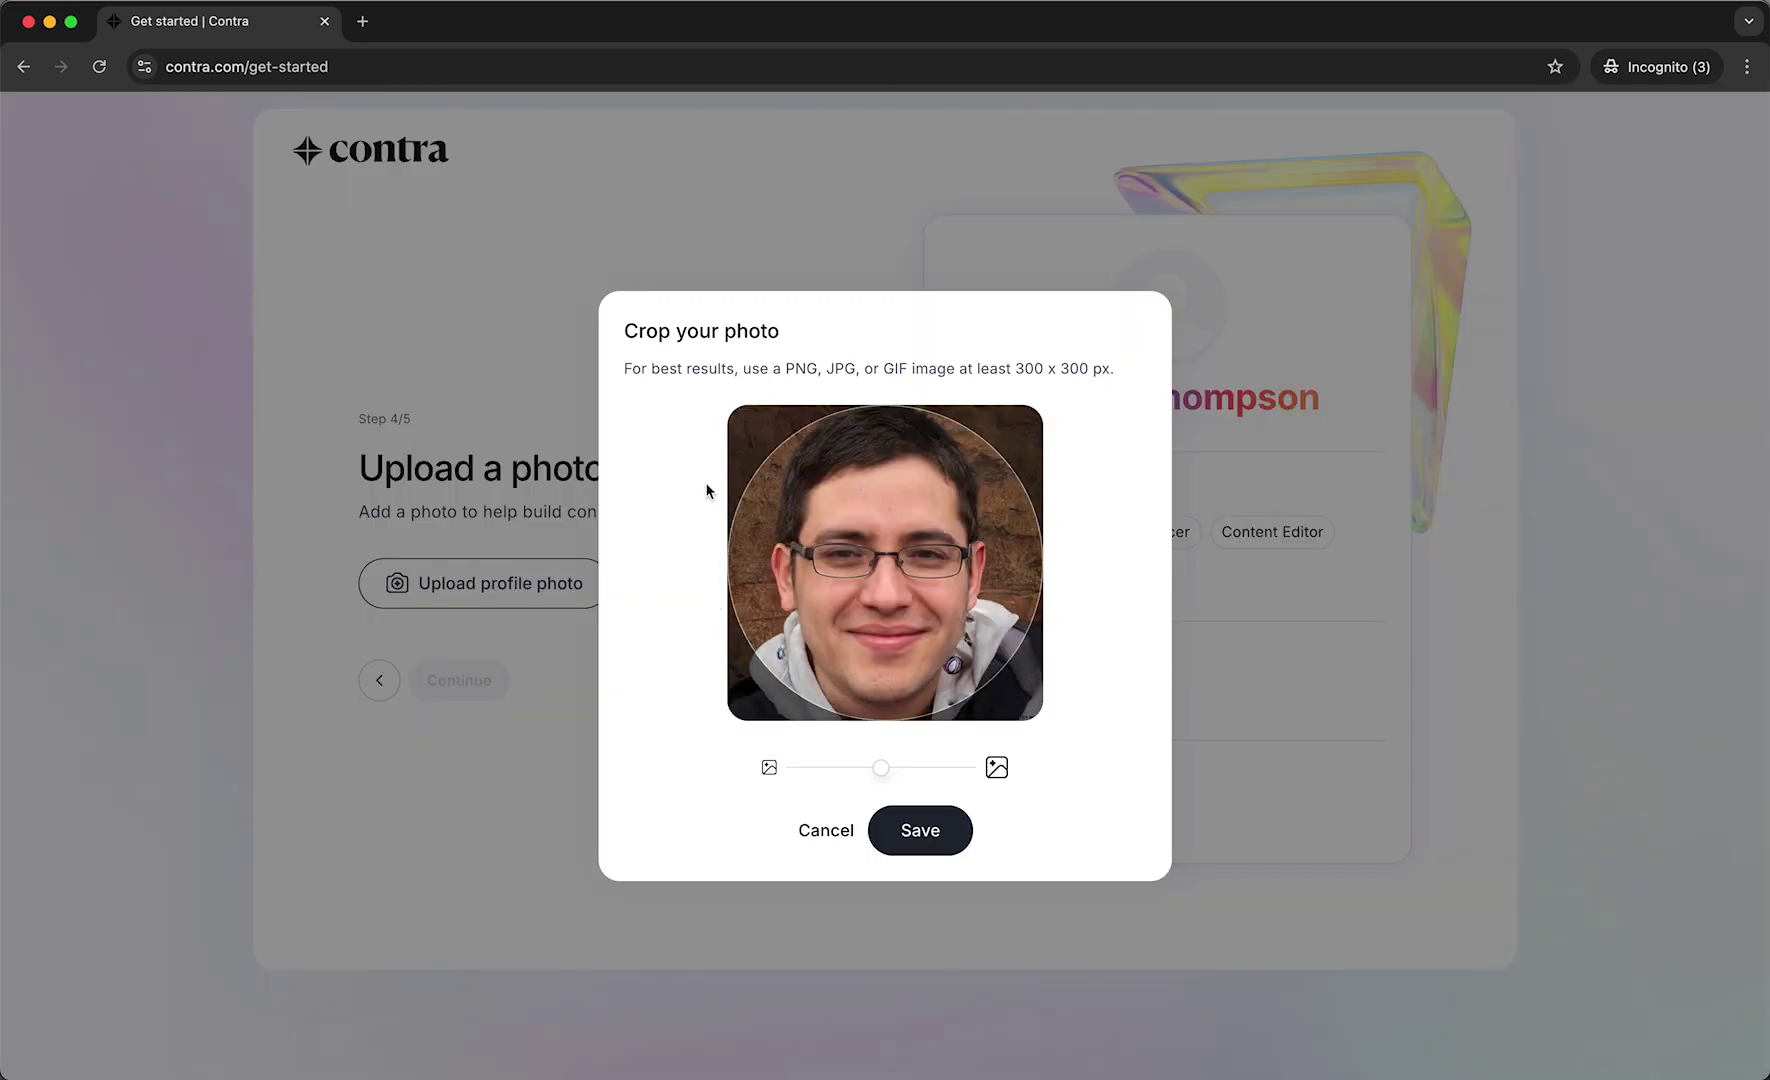
mouse_move(874, 768)
left_mouse_down()
mouse_move(847, 772)
mouse_move(882, 777)
left_mouse_up()
left_click(908, 845)
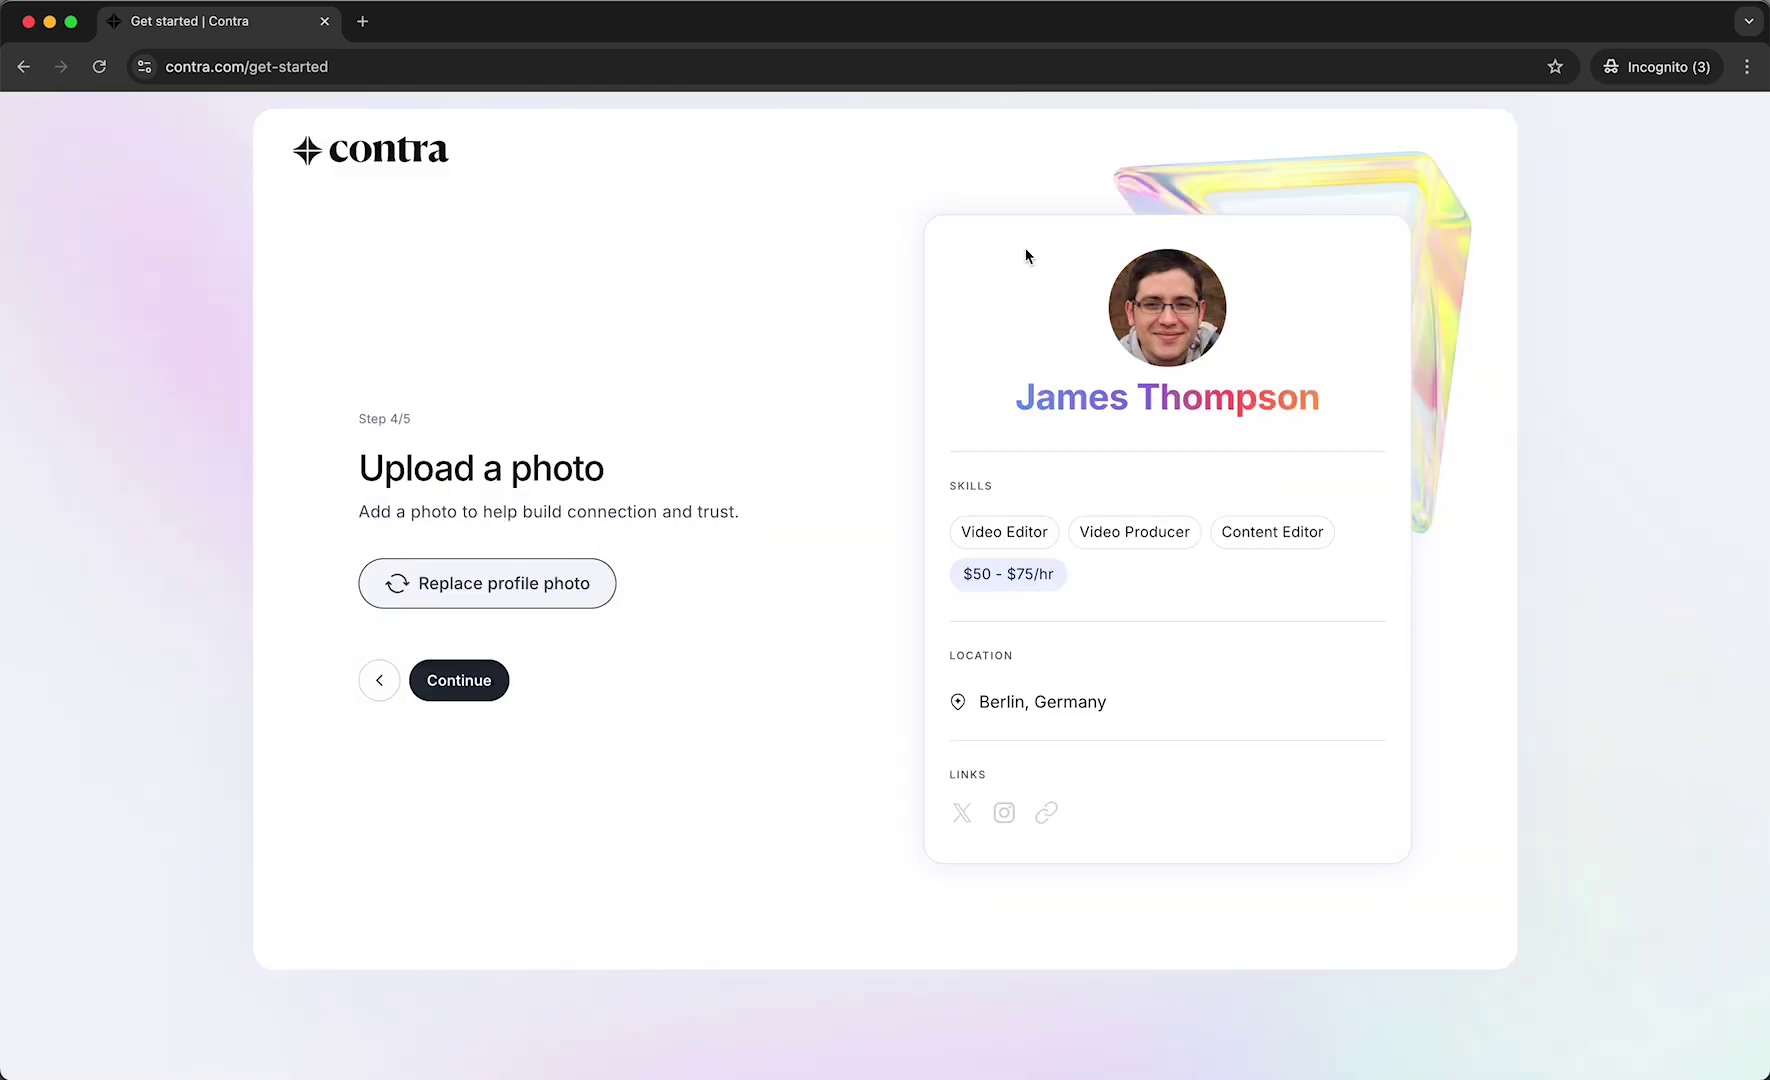
left_click(485, 675)
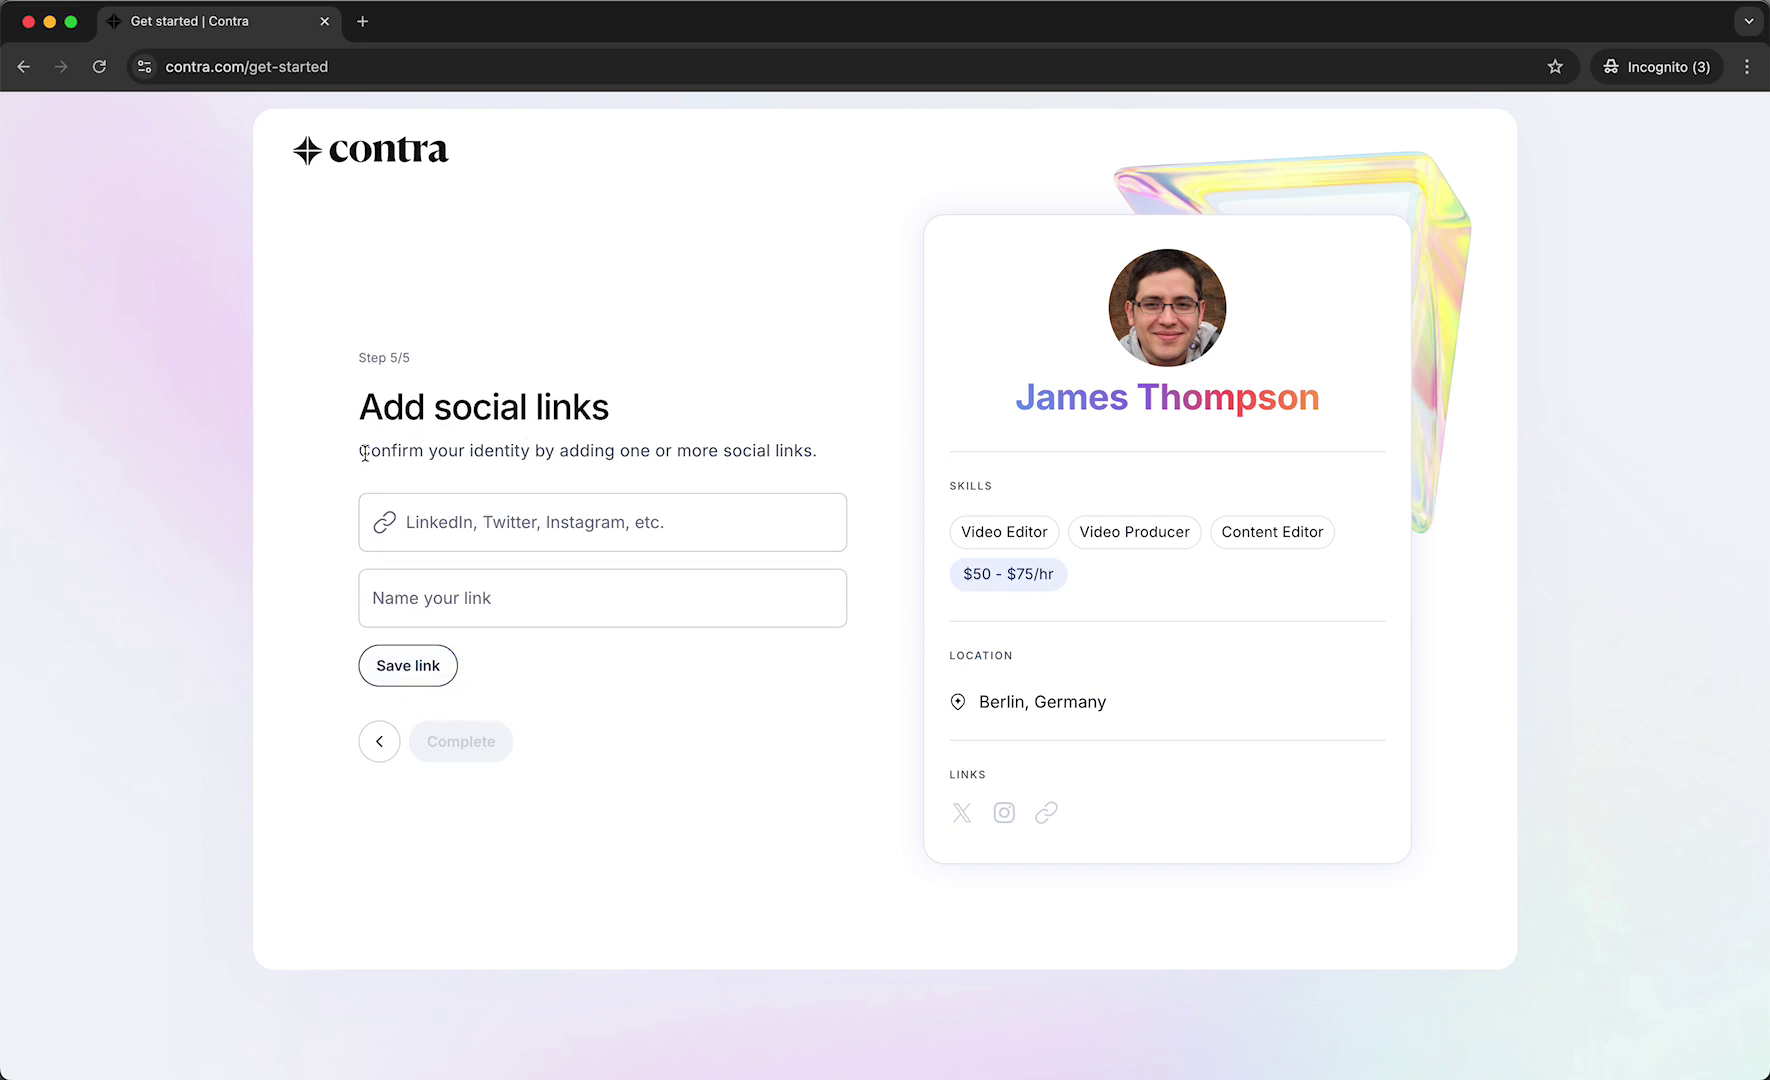
Save a link named Twitter with the X/Twitter URL and complete onboarding.
left_click_drag(362, 451, 719, 454)
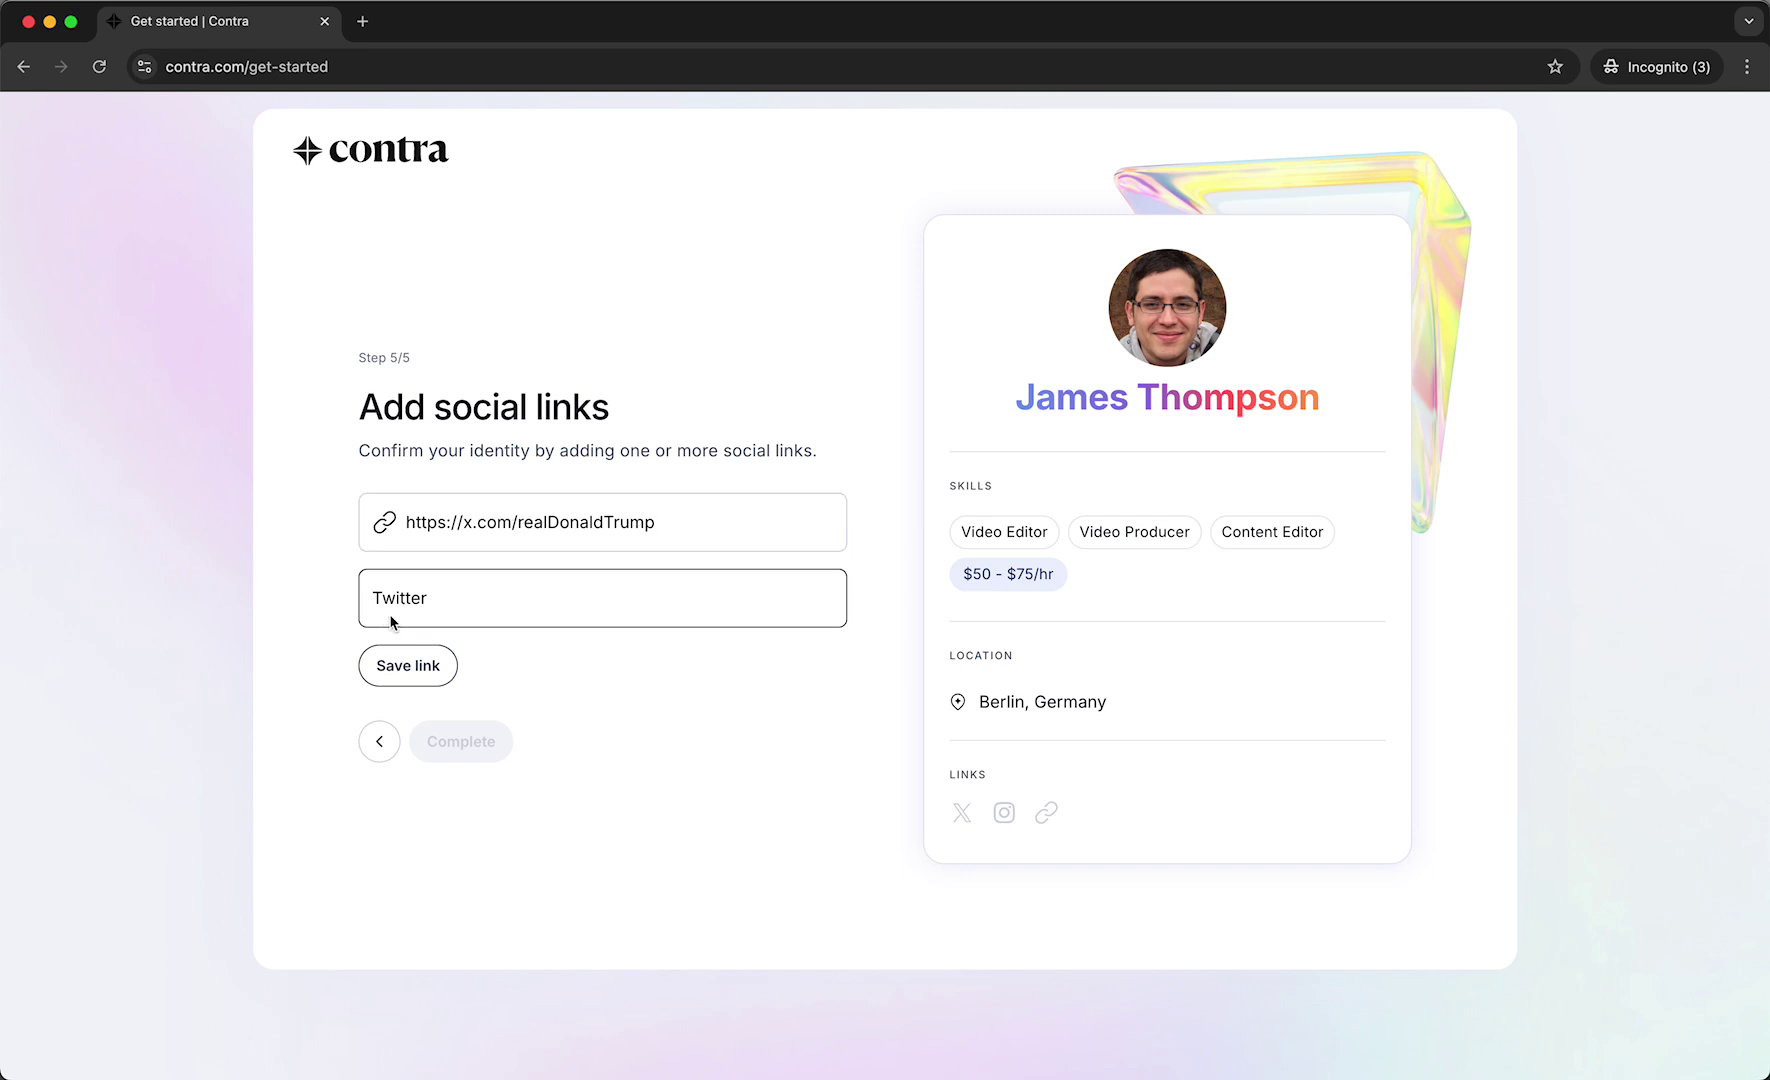
left_click(402, 666)
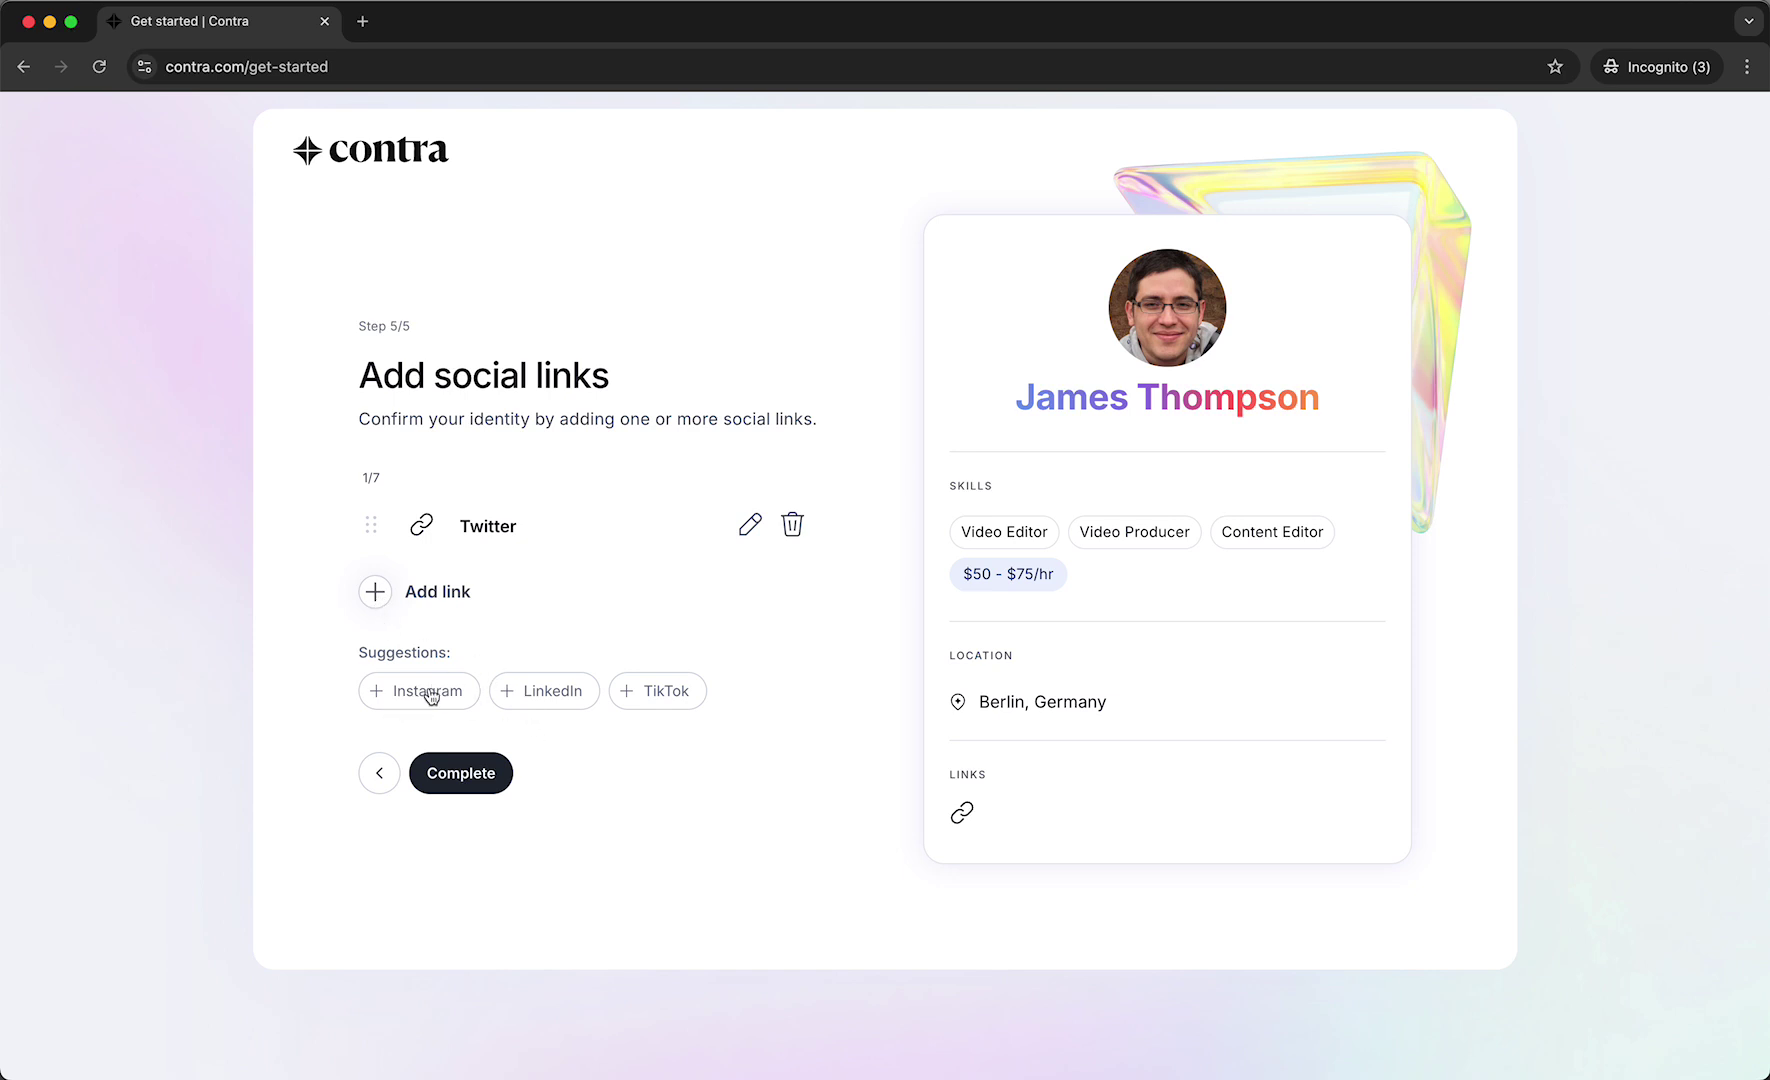
left_click(466, 776)
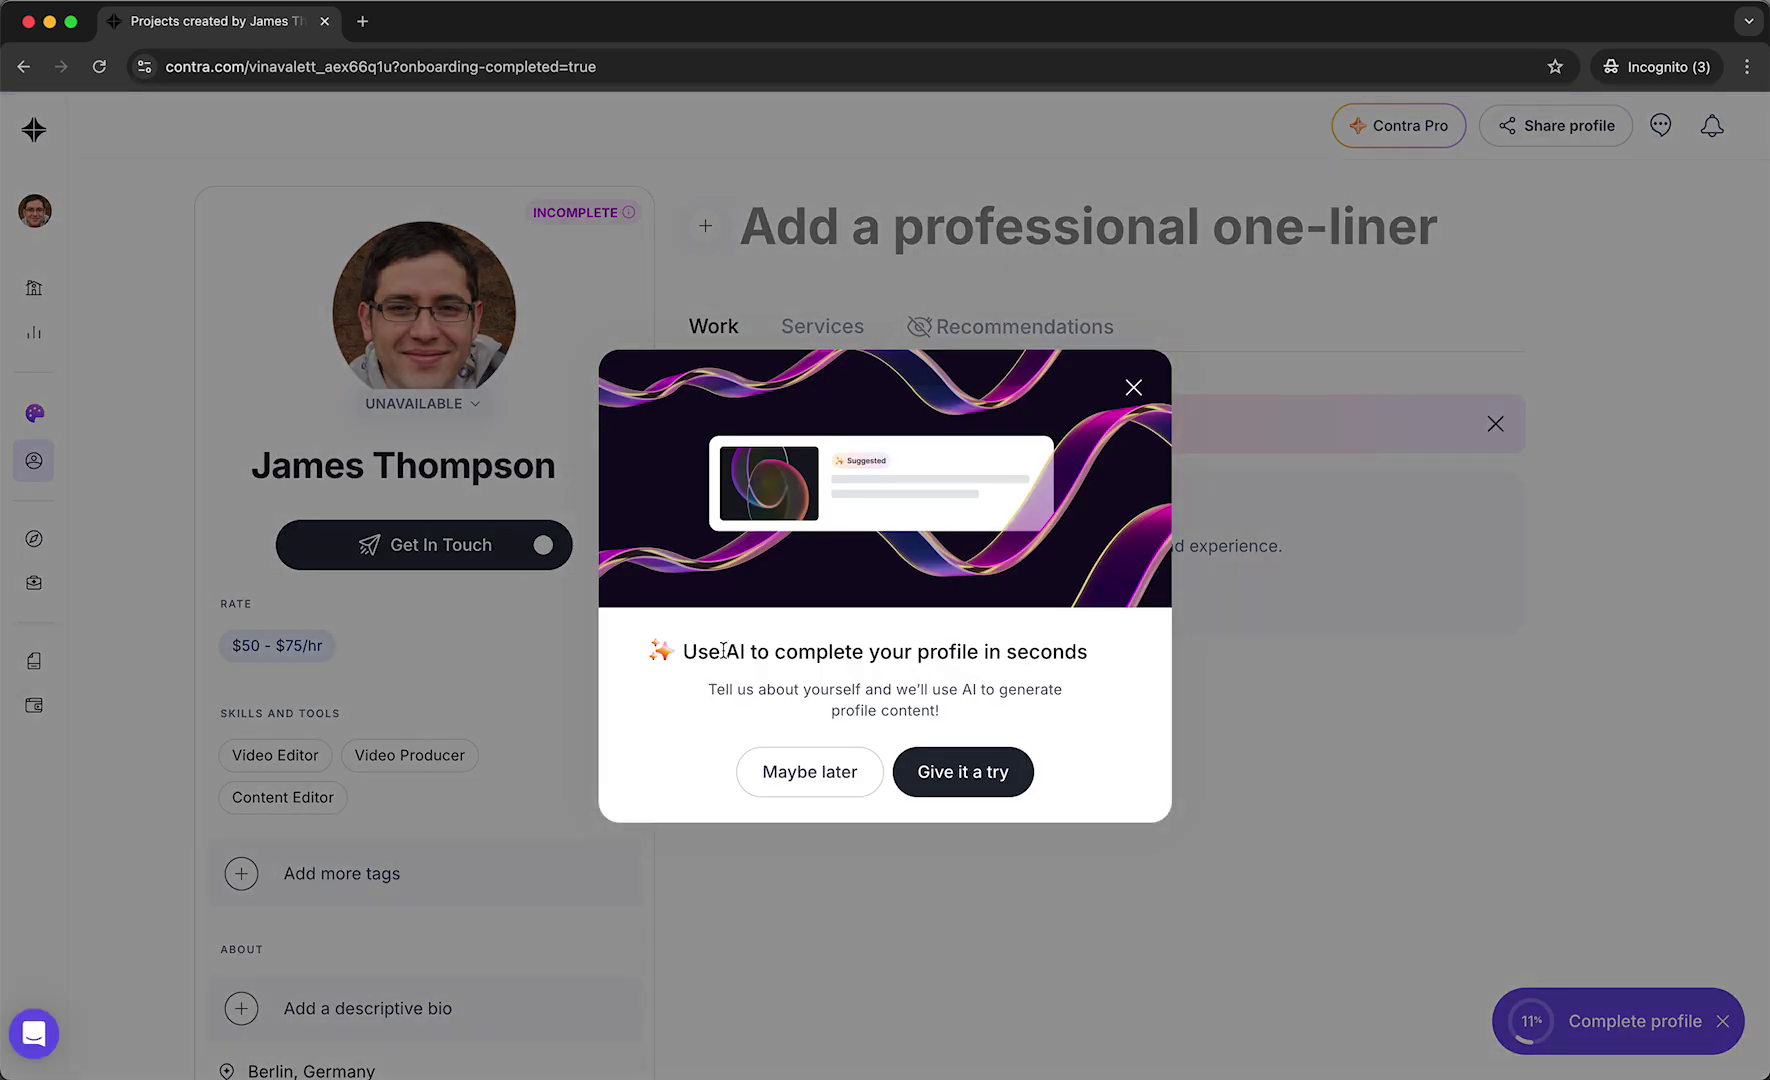
Close the AI services question, then open the Complete profile checklist via the INCOMPLETE badge.
left_click(949, 770)
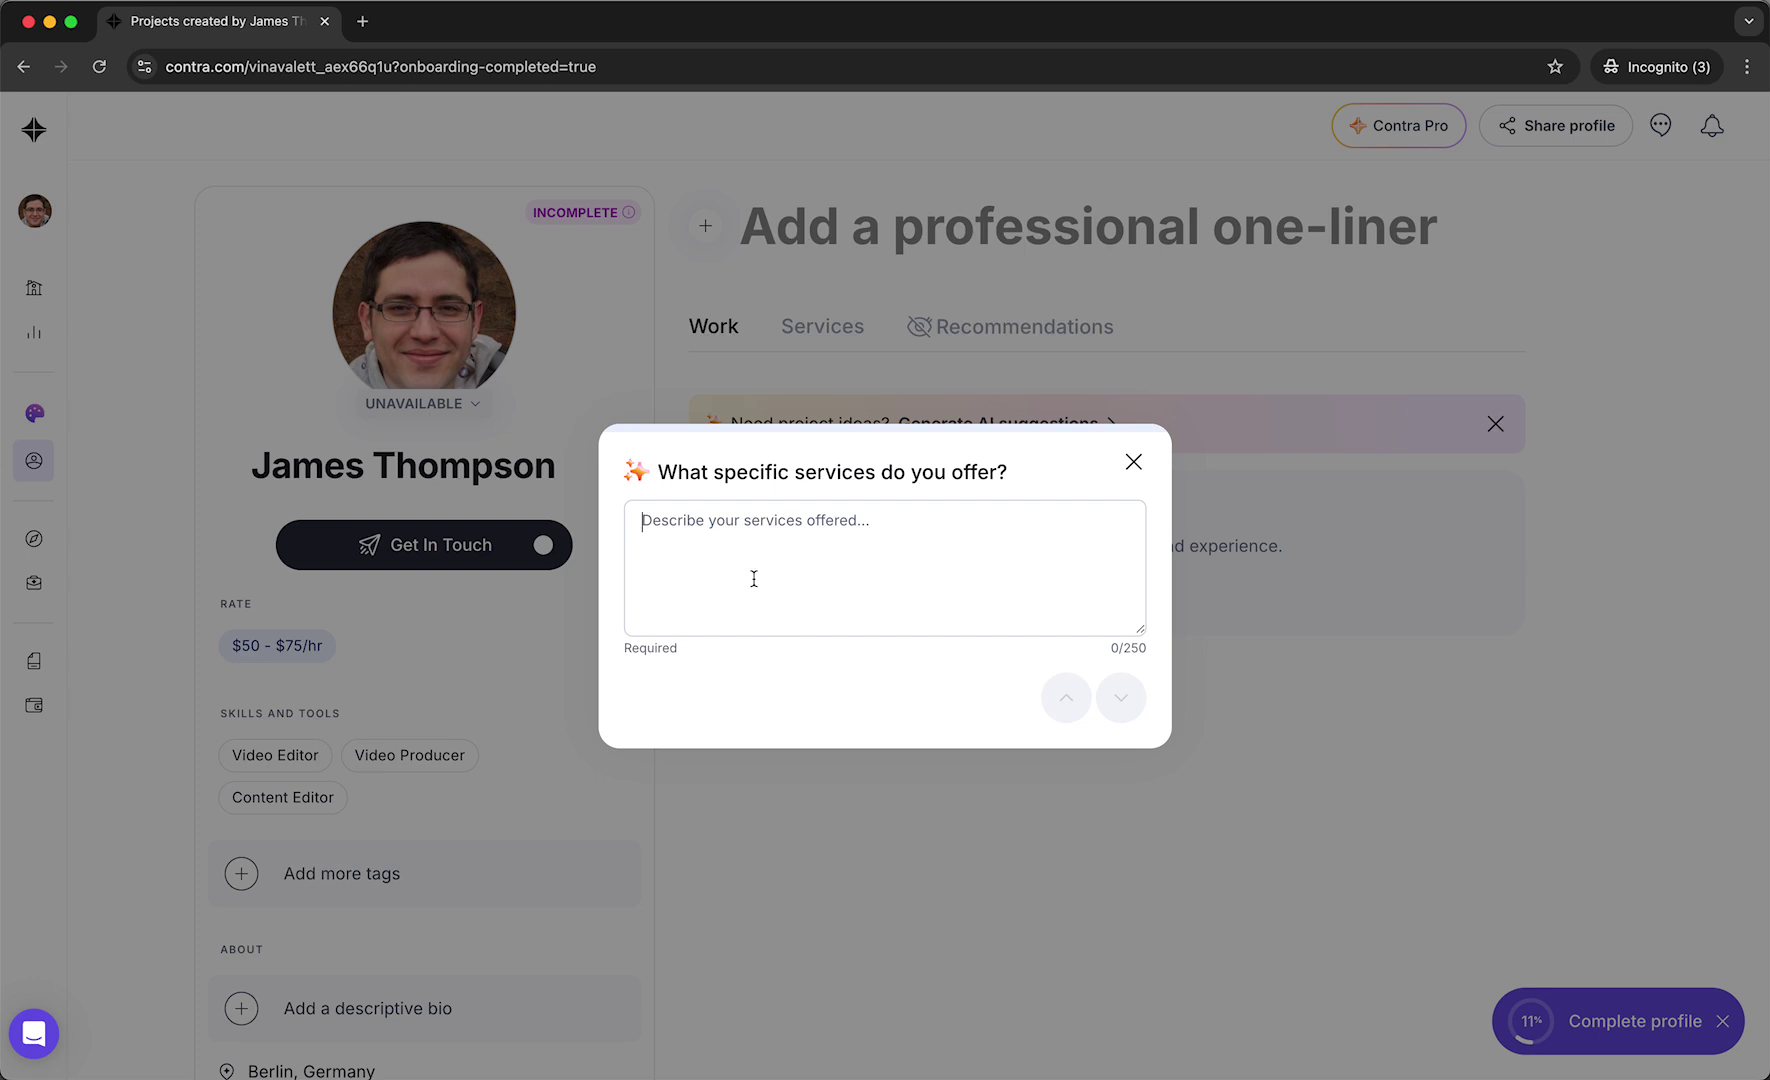
left_click(1130, 468)
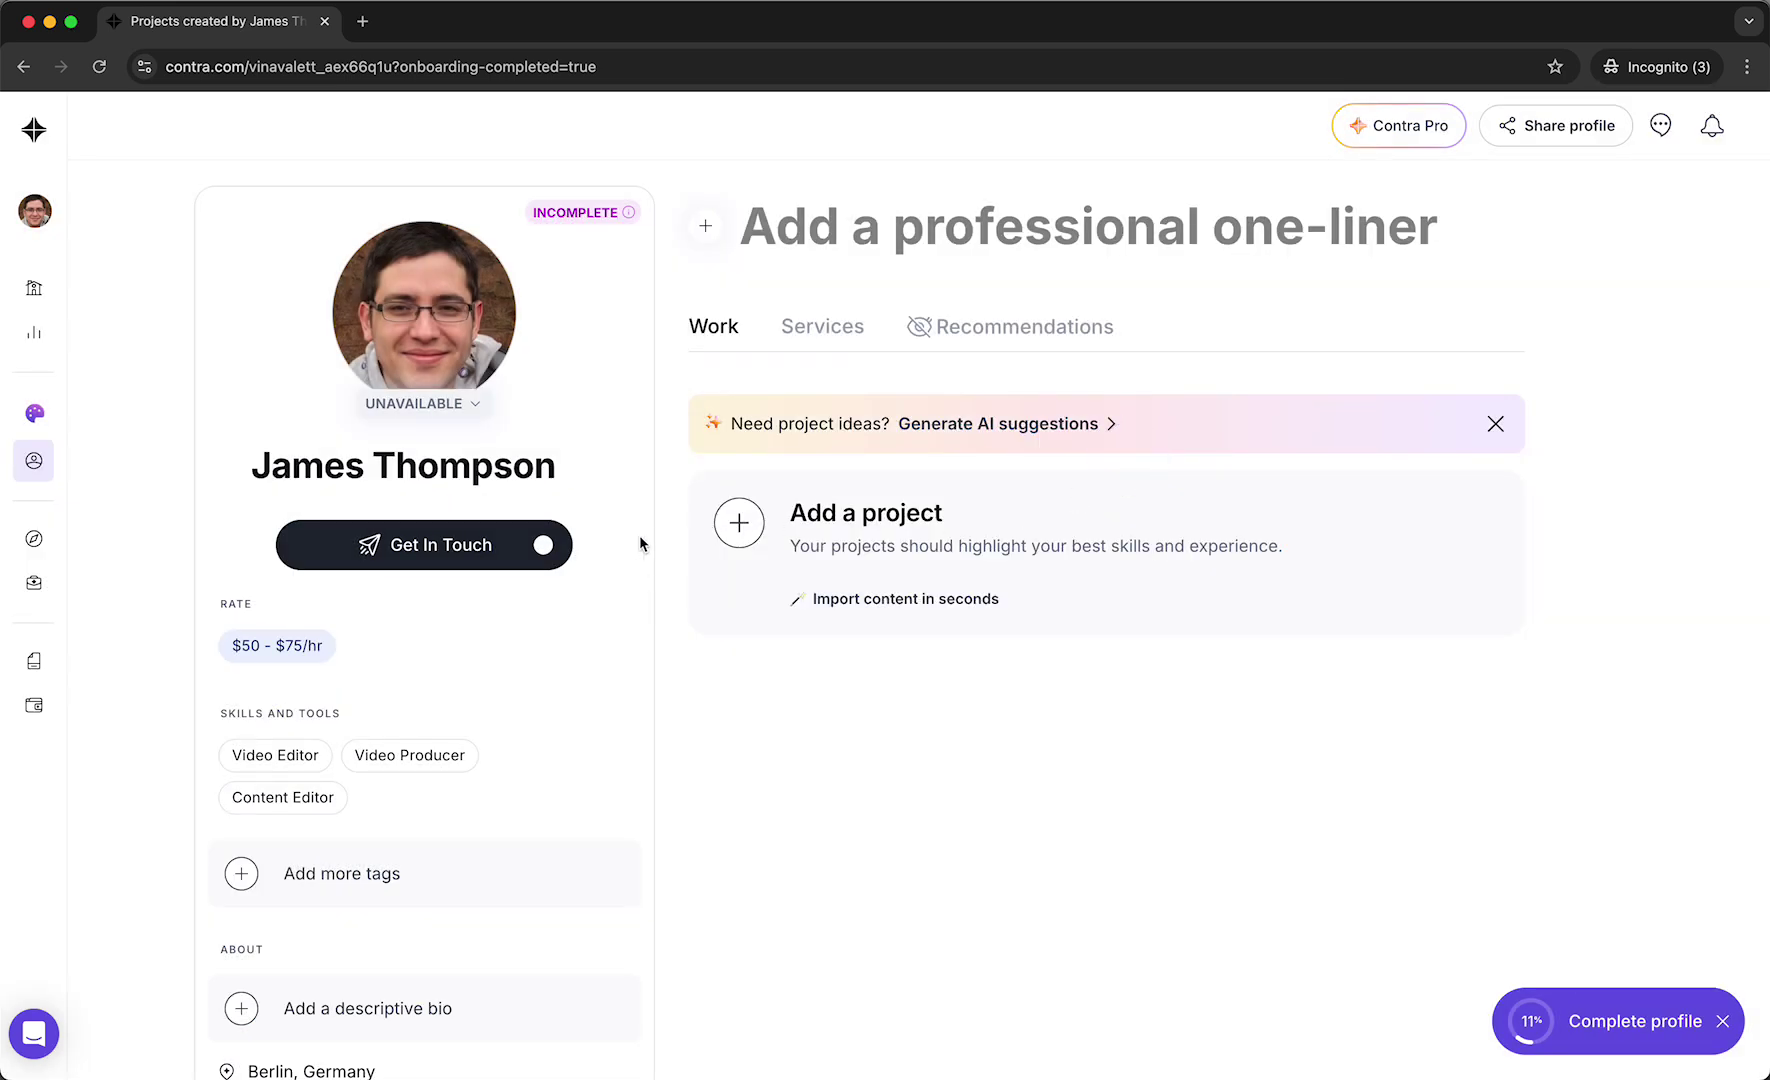
left_click(584, 215)
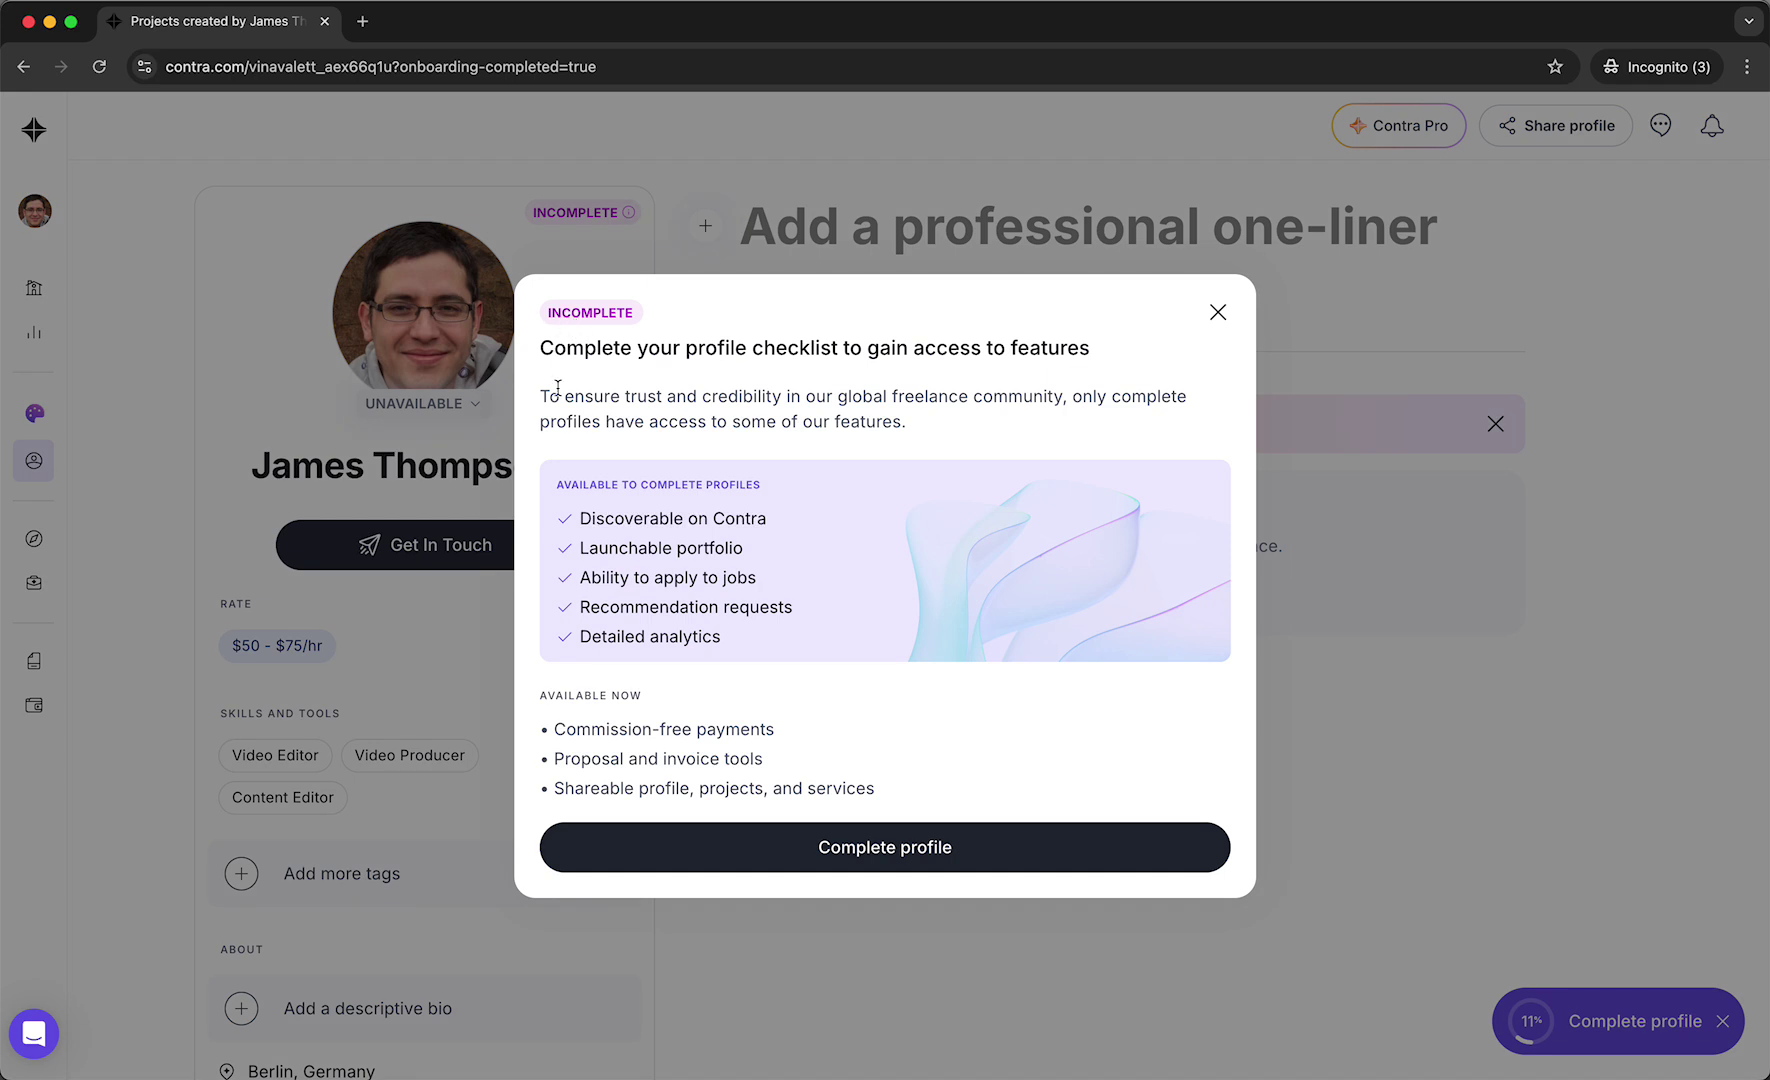
left_click_drag(561, 729, 877, 790)
left_click(808, 848)
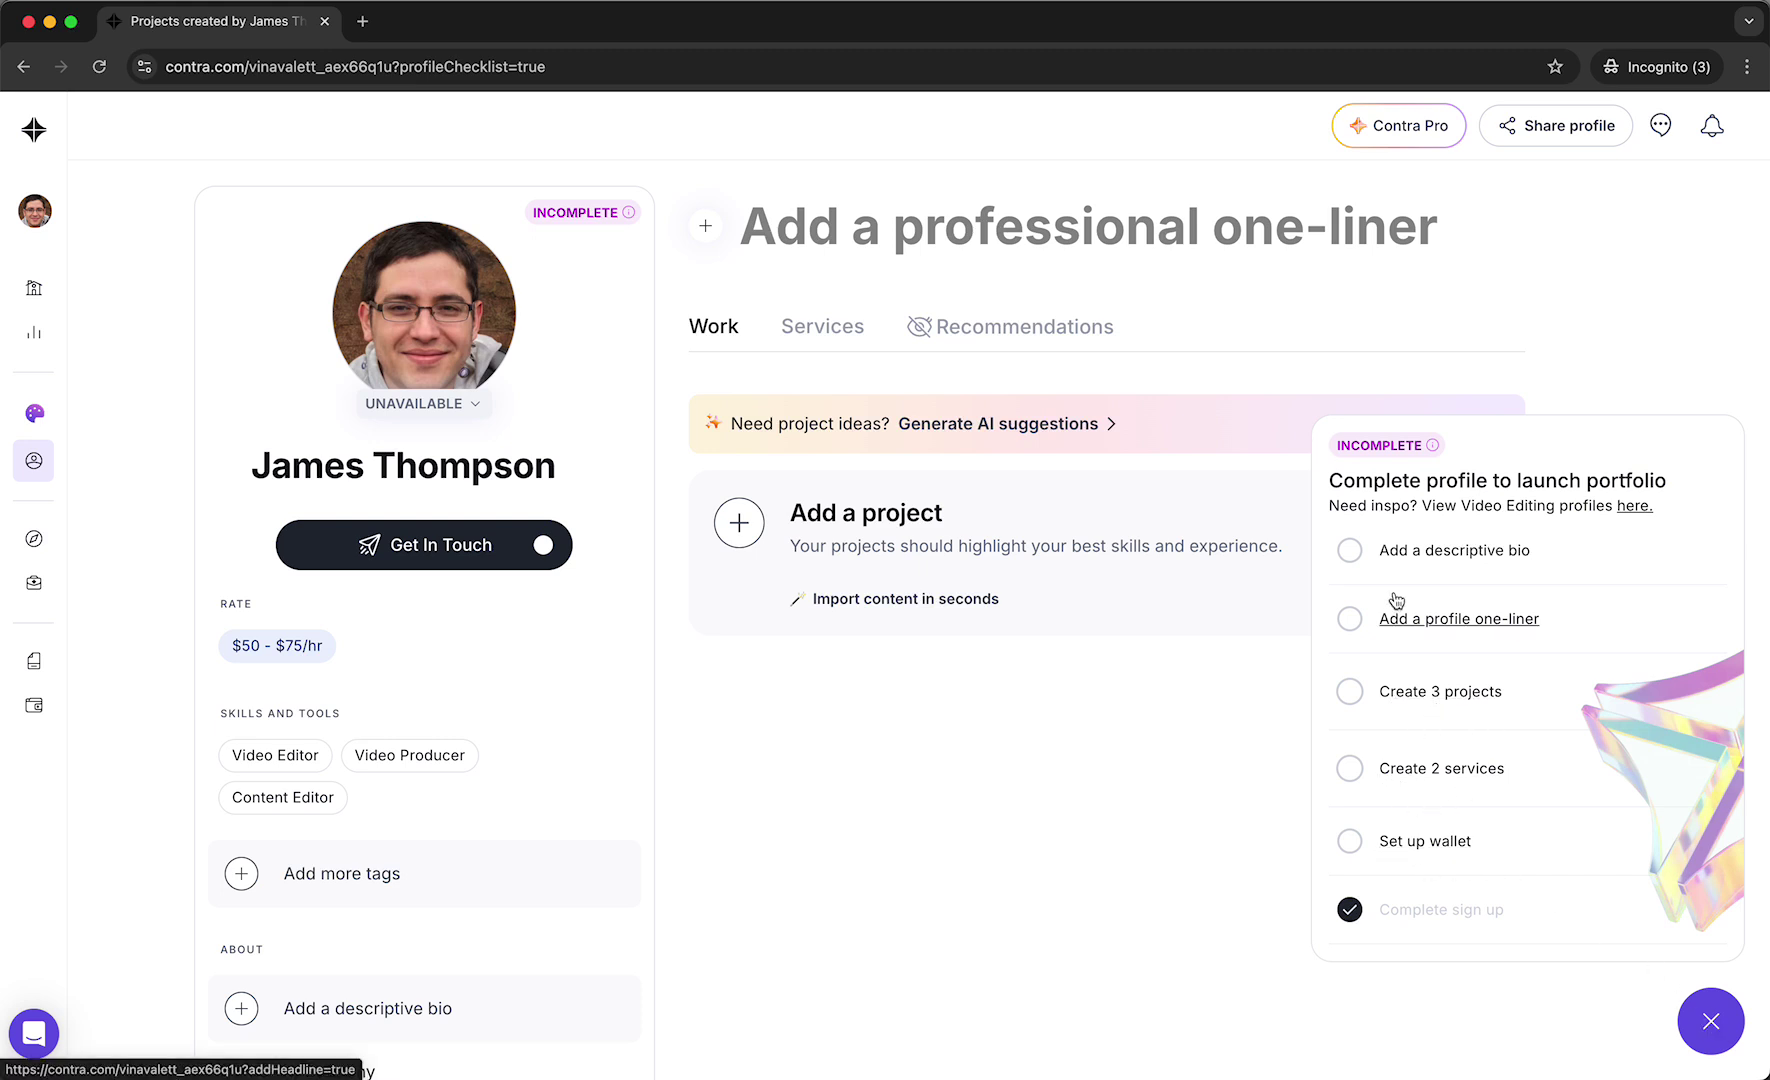
Open the empty About bio editor from 'Add a descriptive bio' and scroll through the profile.
left_click(1400, 556)
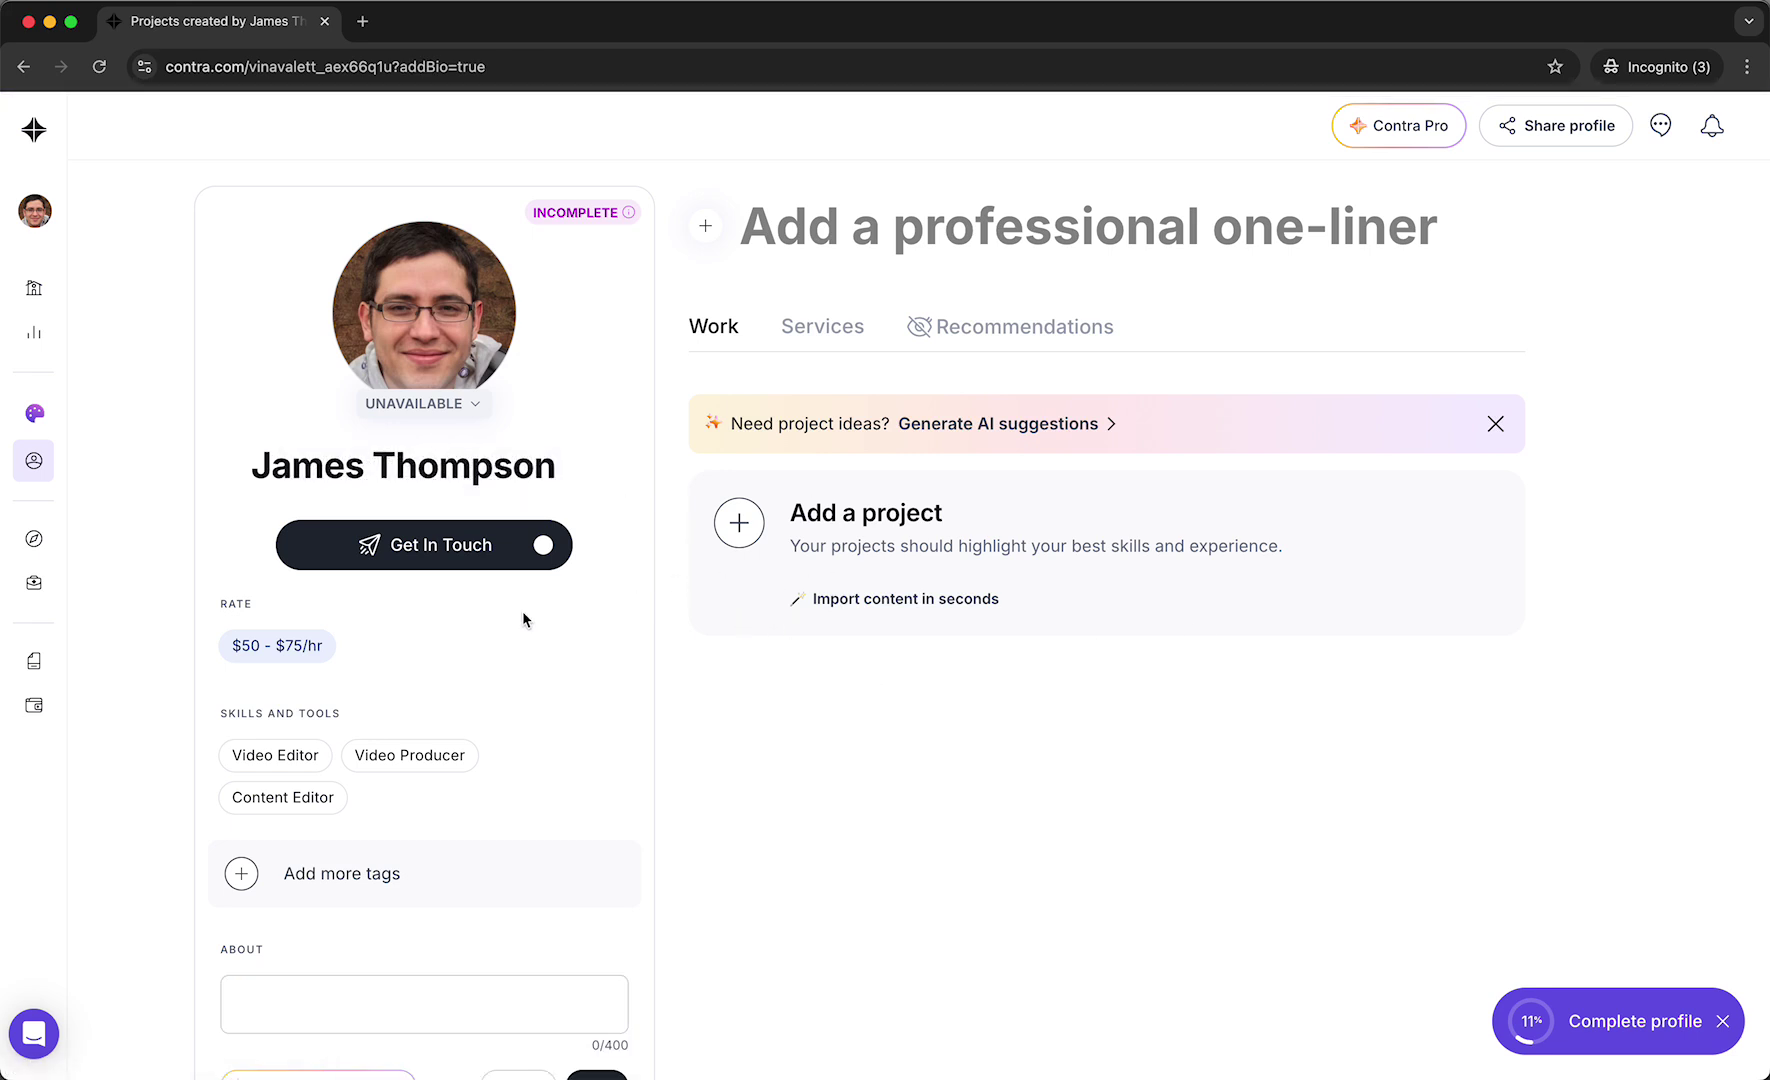
scroll(521, 611, "down", 2)
scroll(318, 835, "down", 3)
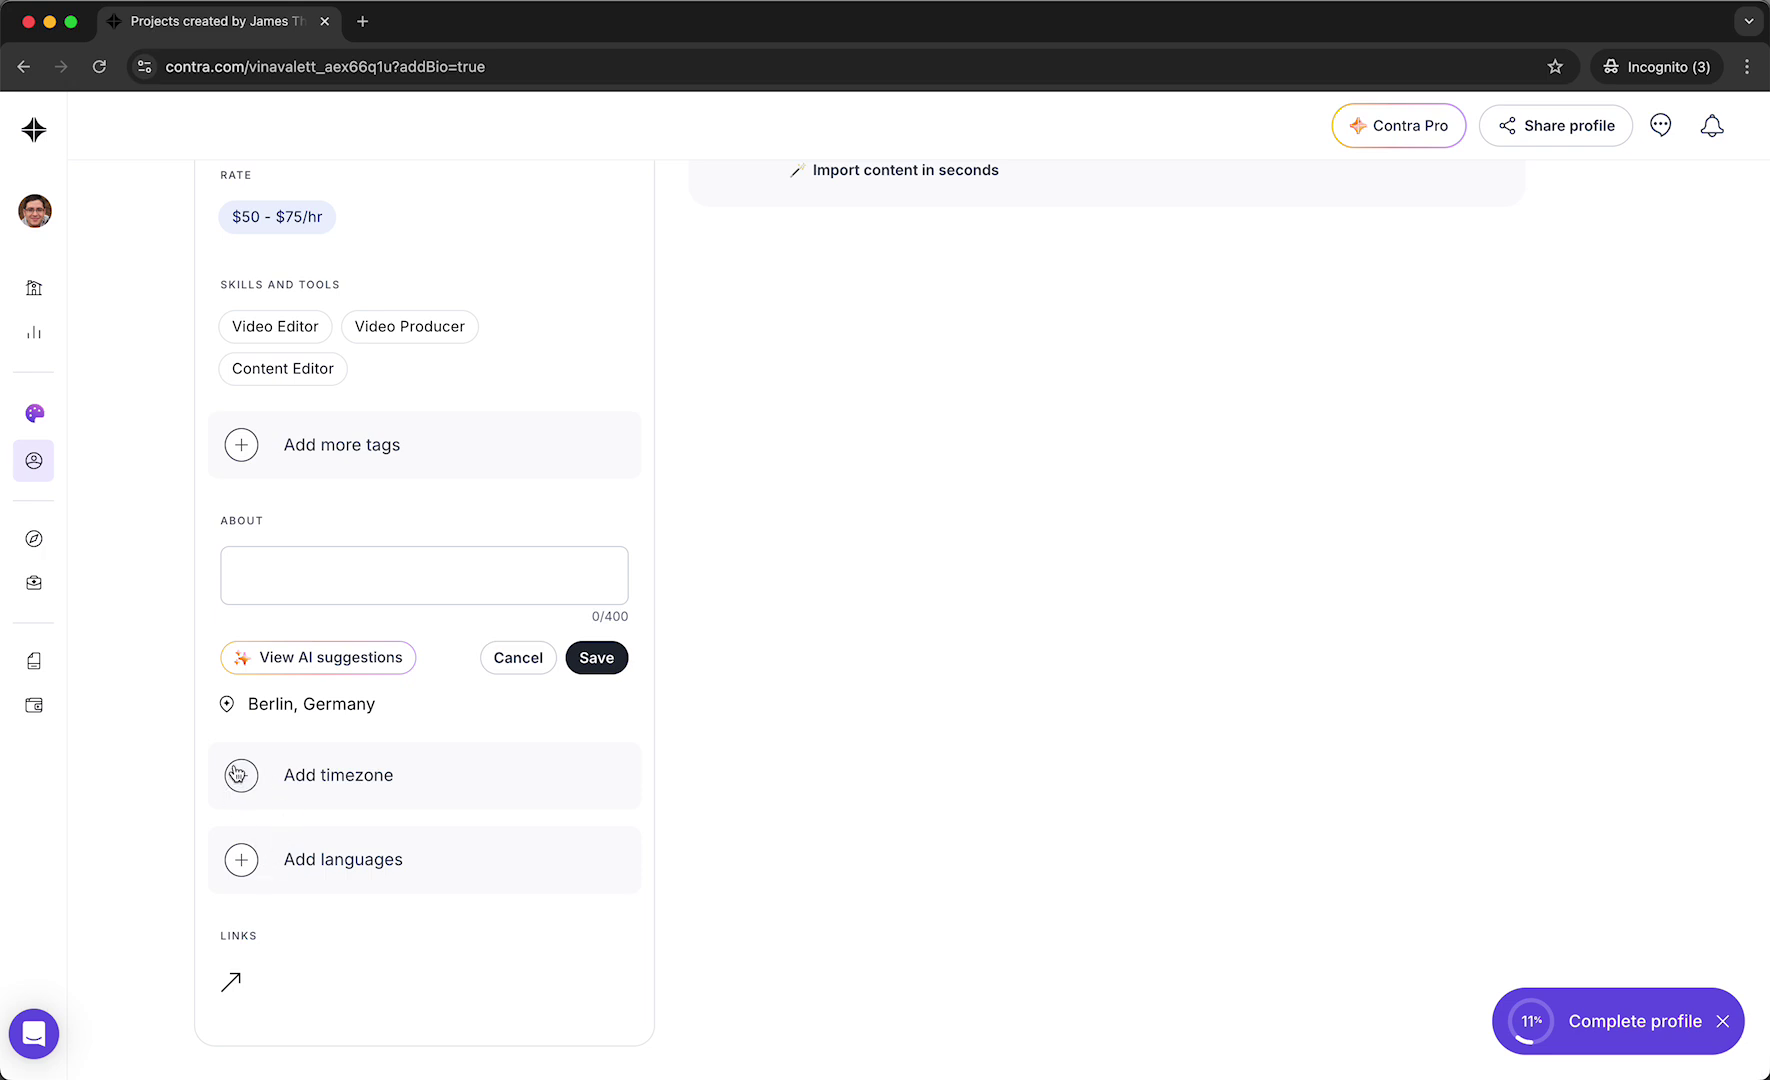
scroll(237, 775, "up", 5)
mouse_move(55, 398)
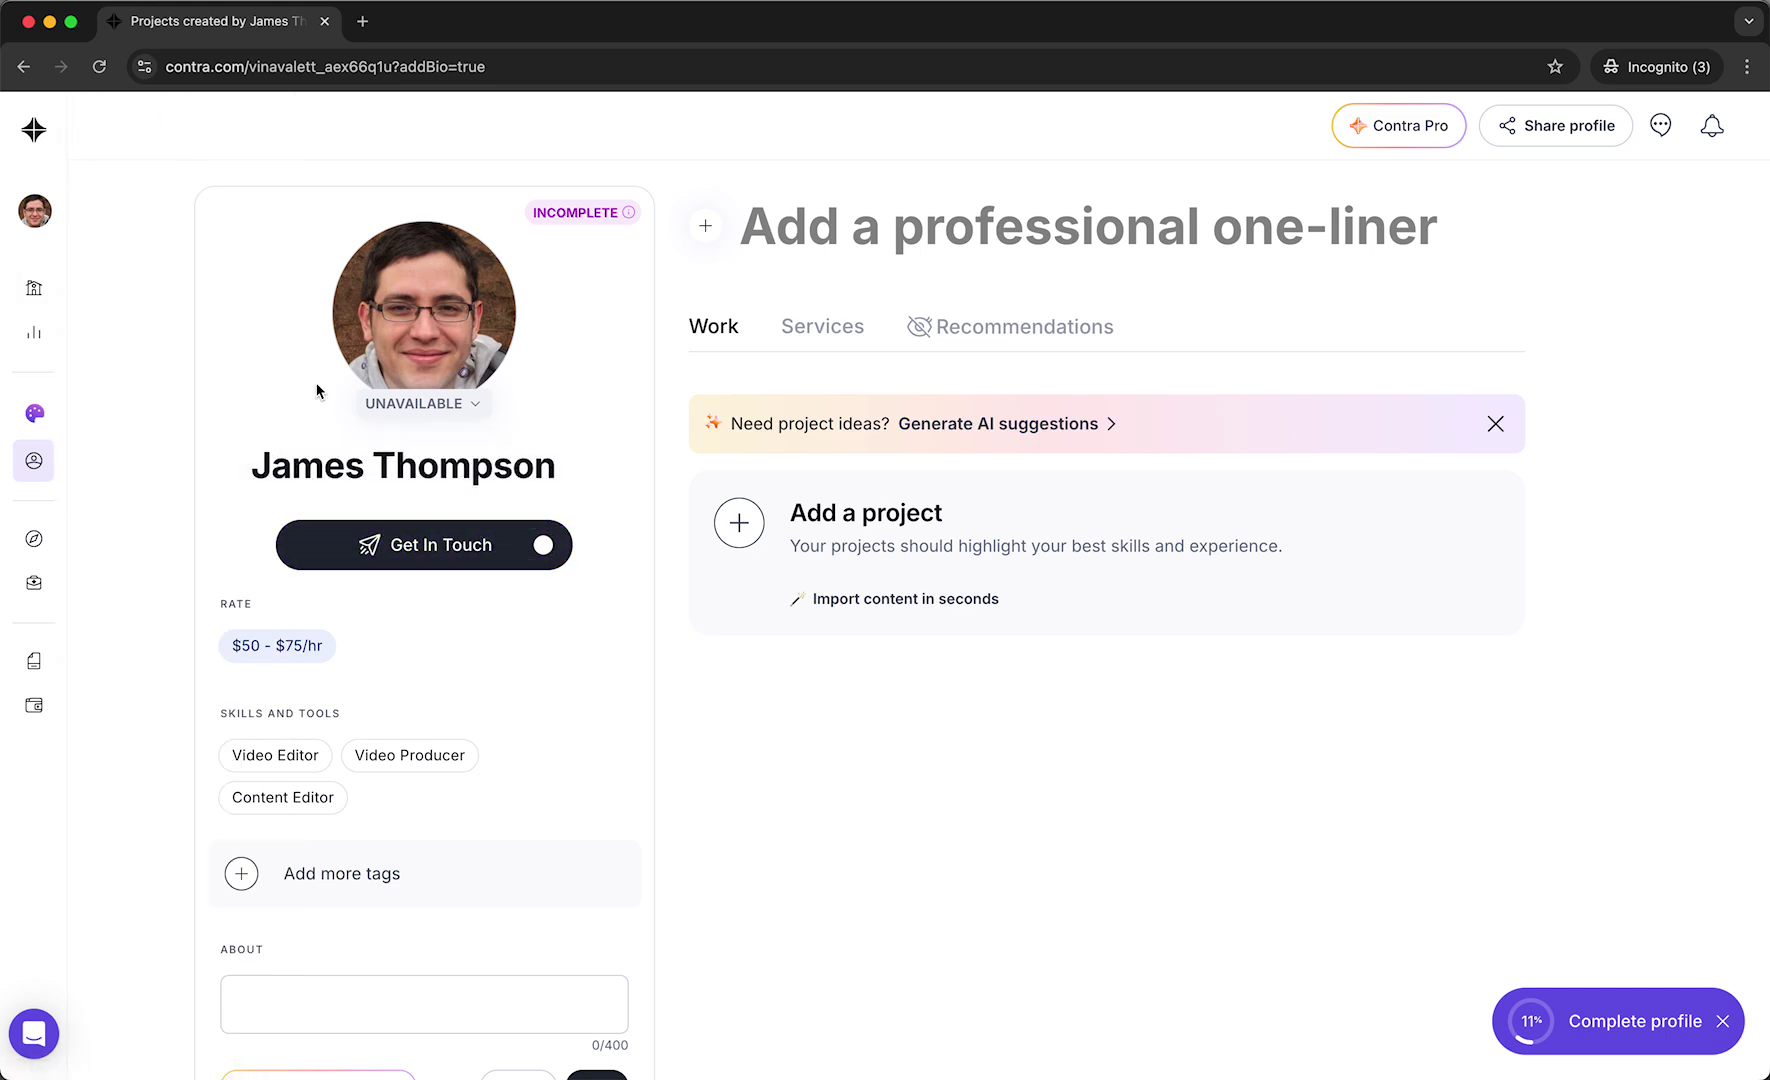
left_click(1383, 142)
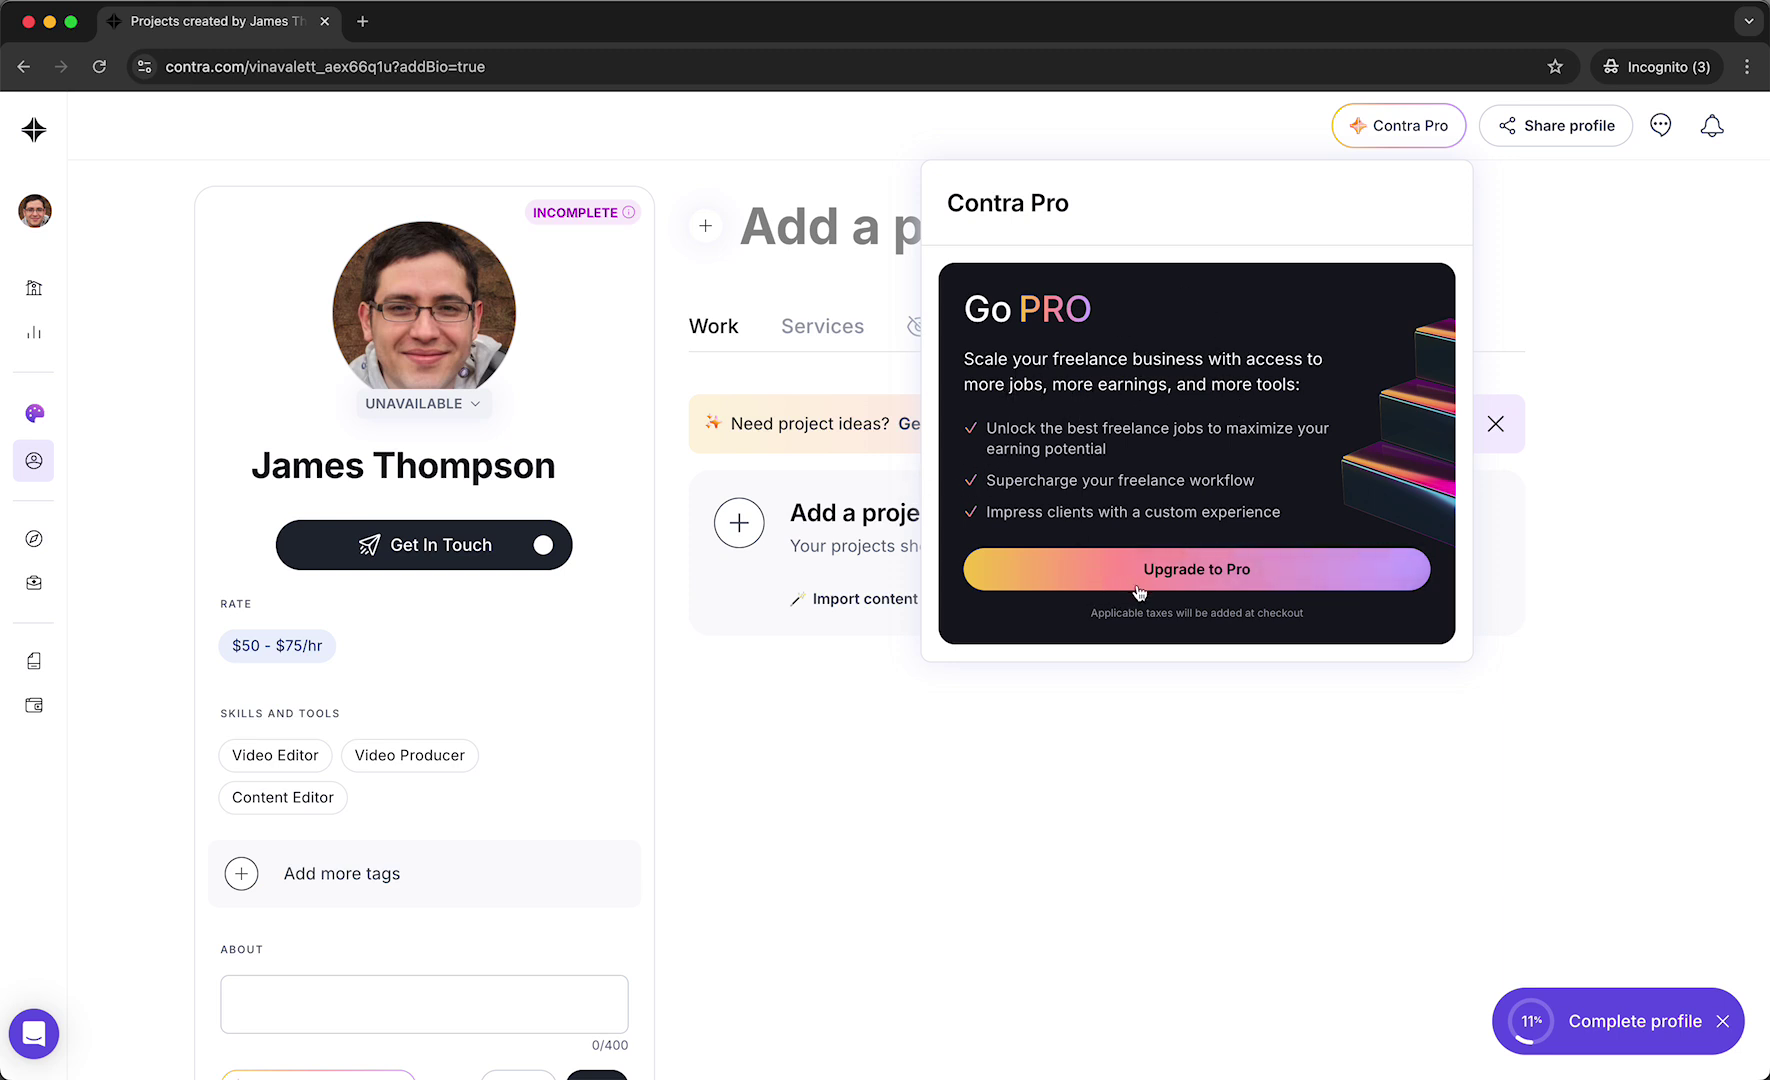
left_click(835, 749)
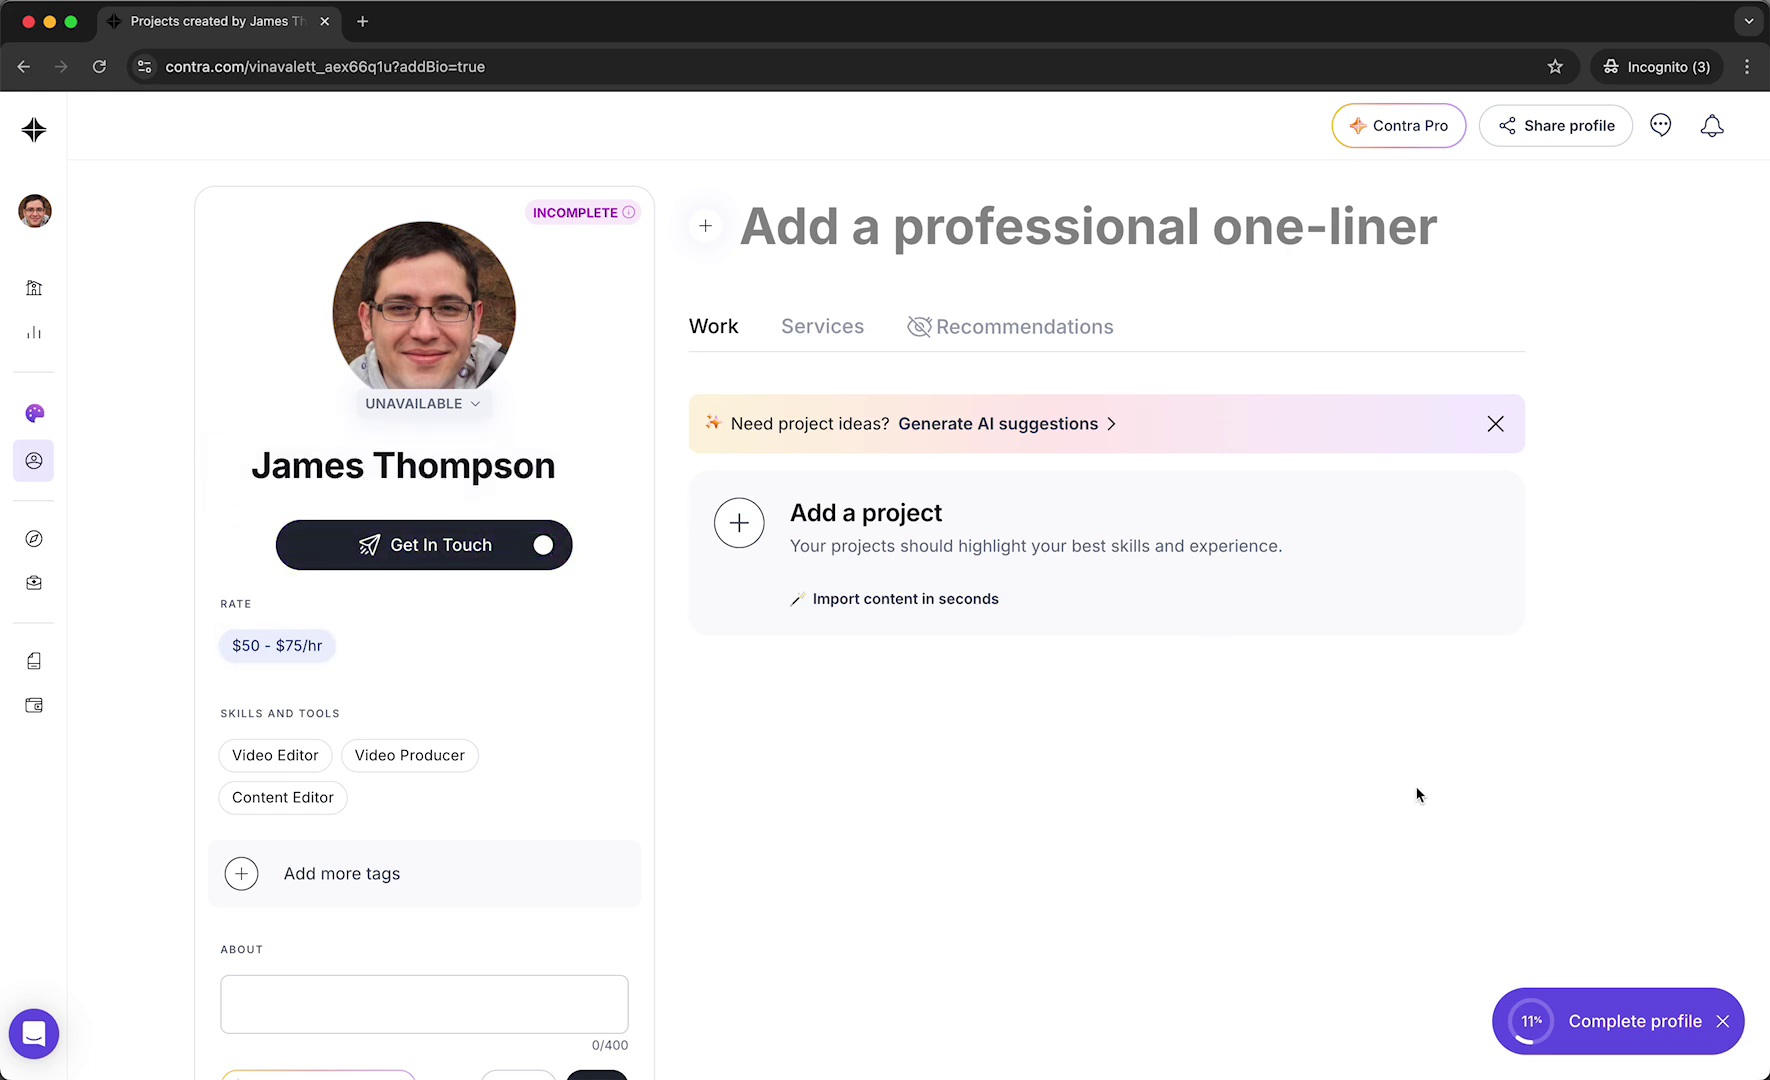
left_click(1545, 1025)
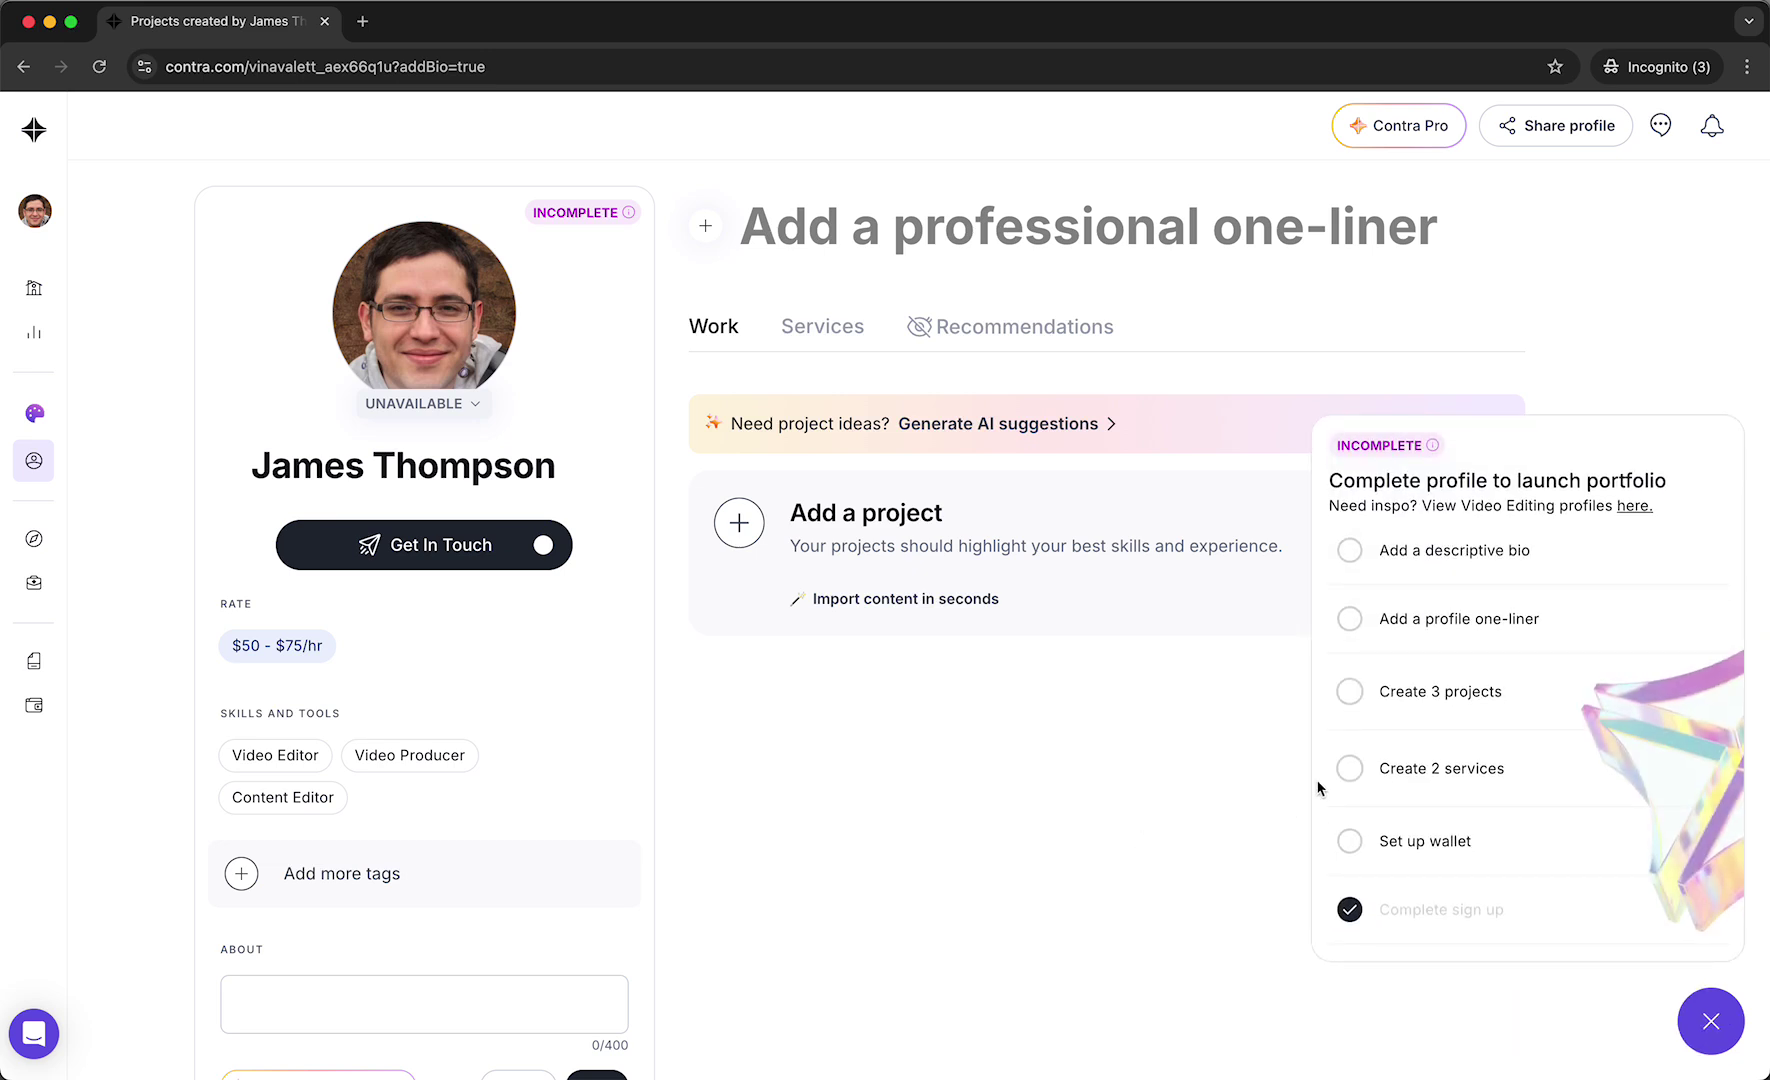
scroll(1390, 820, "down", 1)
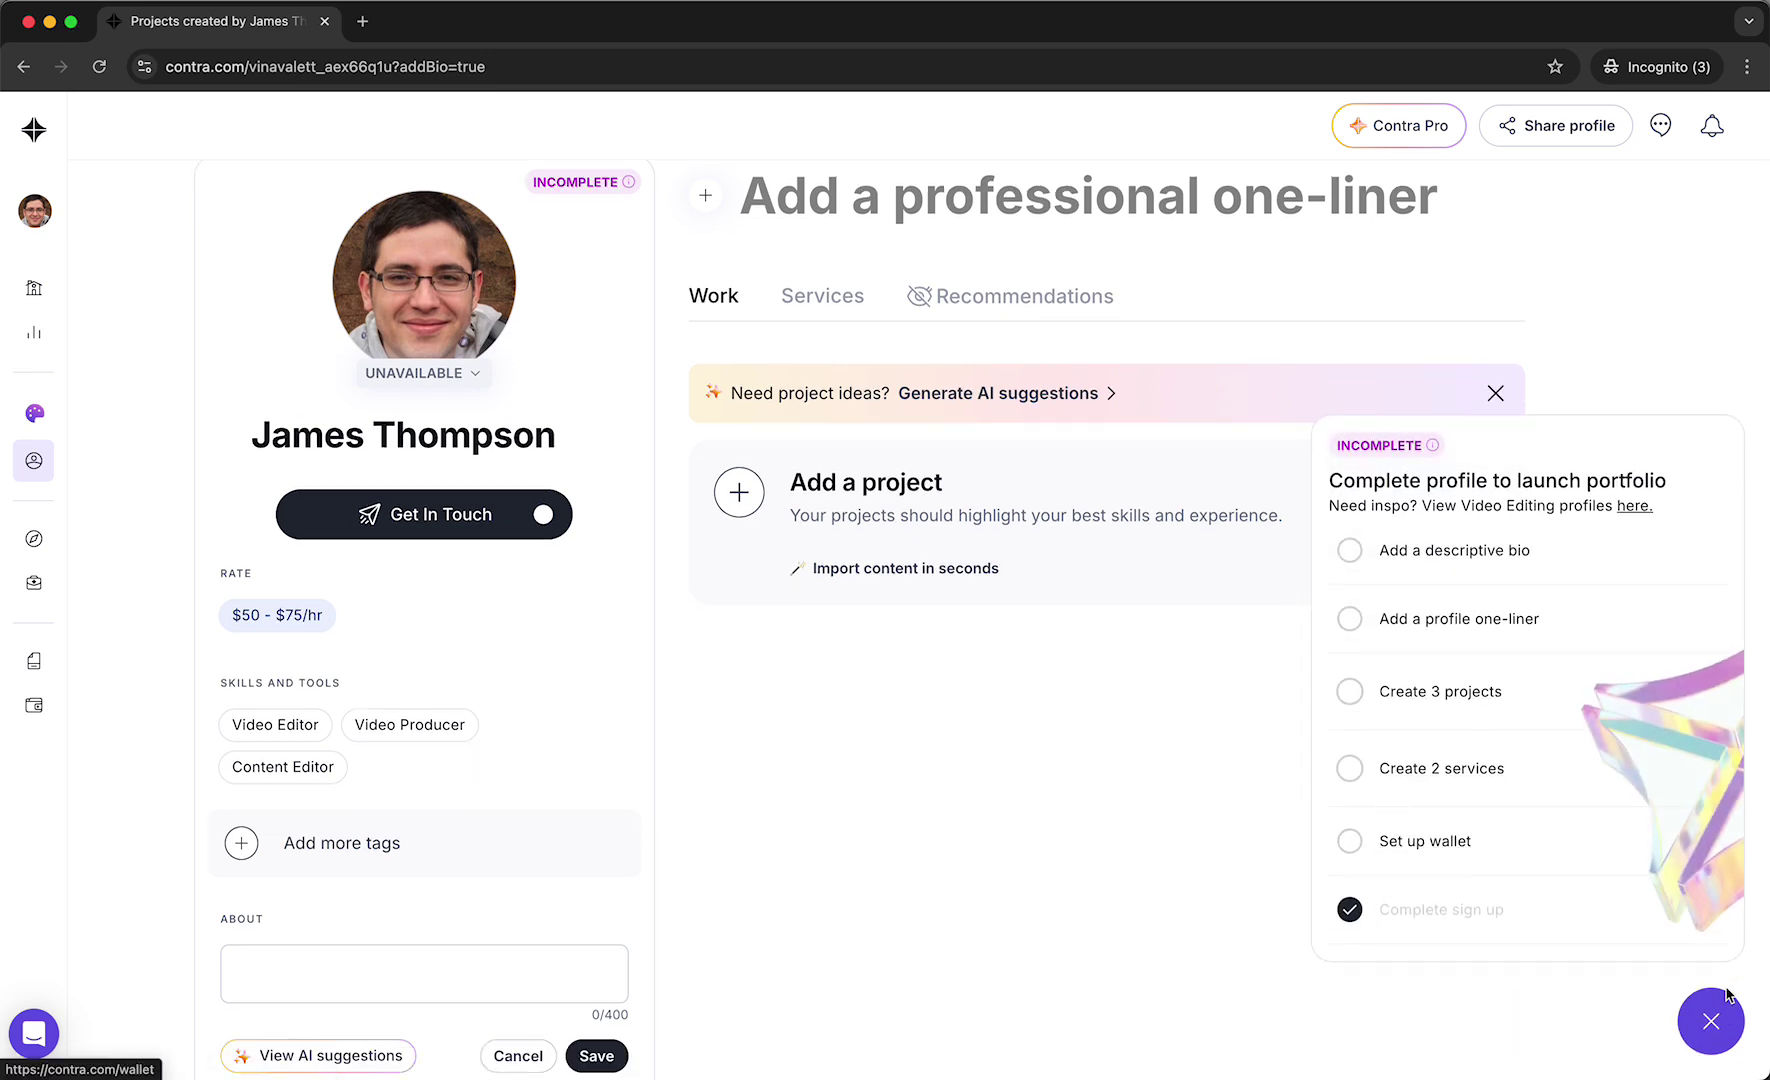
left_click(1419, 848)
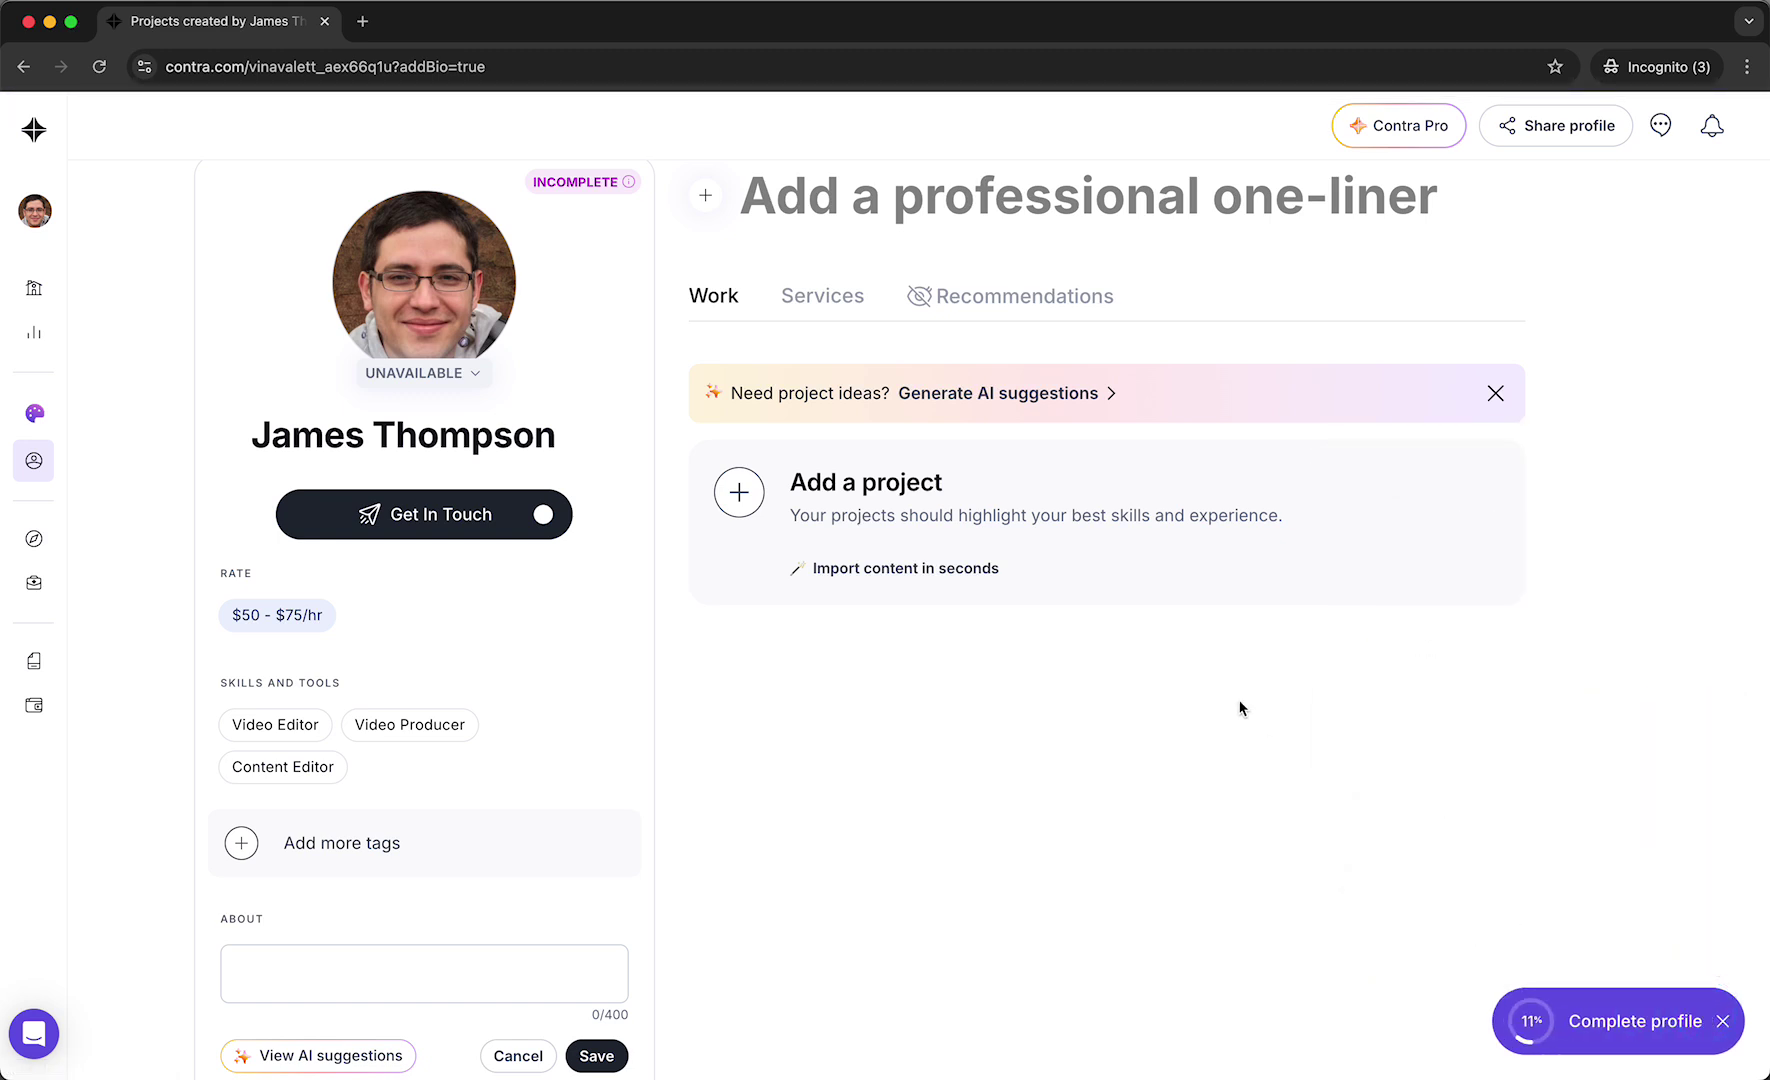